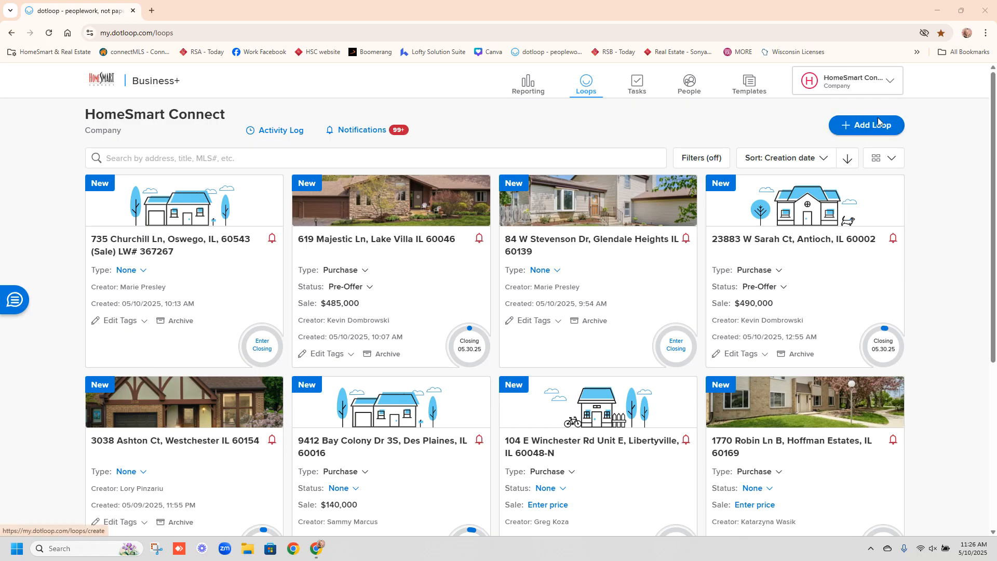
- Start a new loop from the Loops page with Add Loop
left_click(865, 126)
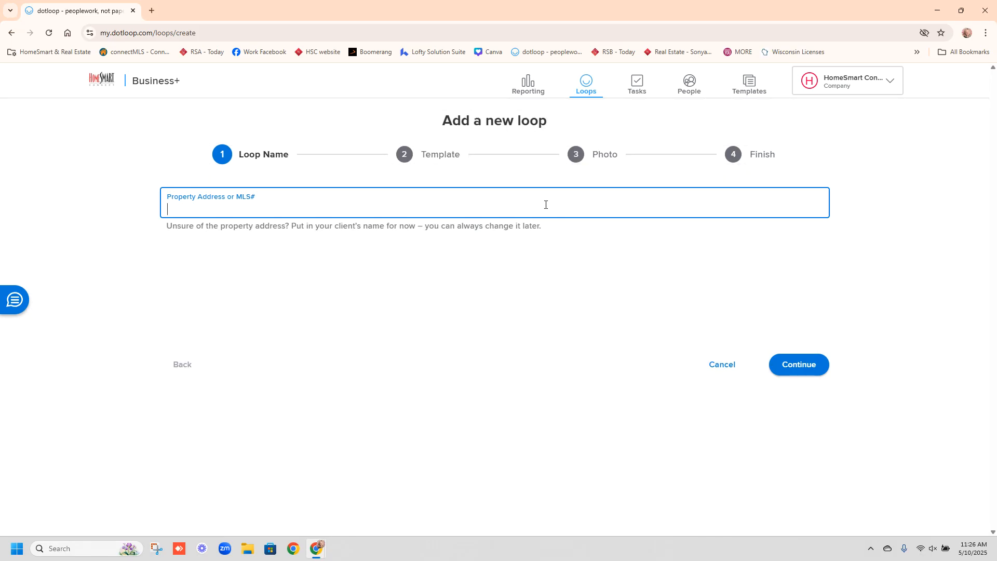
- Enter '345 main st testing' as the loop name, ignoring address suggestions, and continue
type("345")
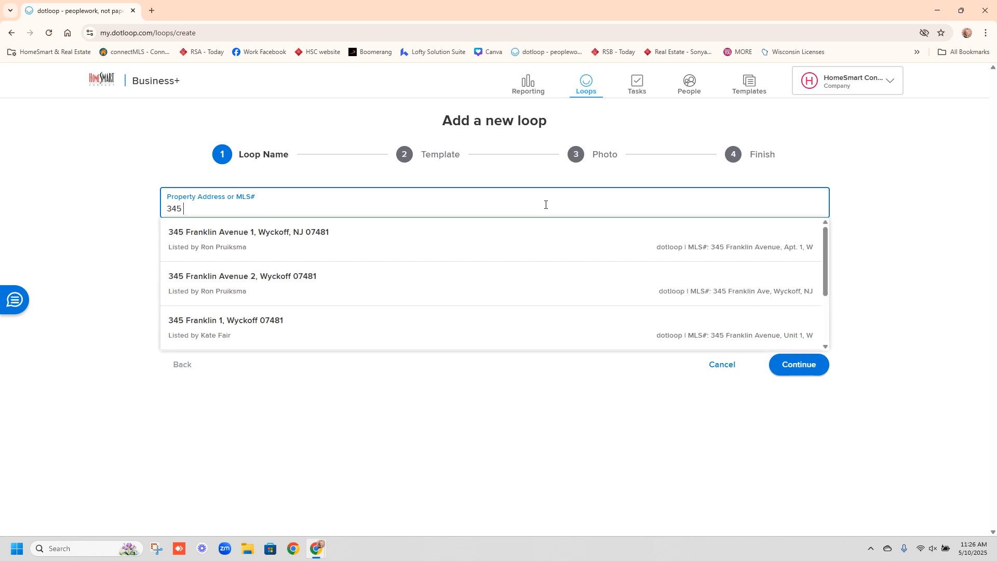
type(" main st")
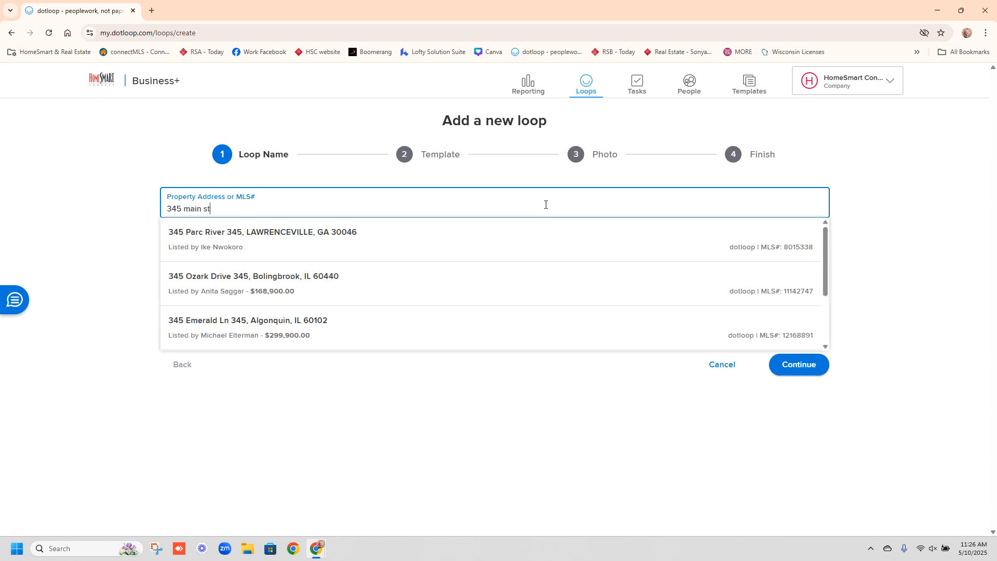
type(" testing")
key("Escape")
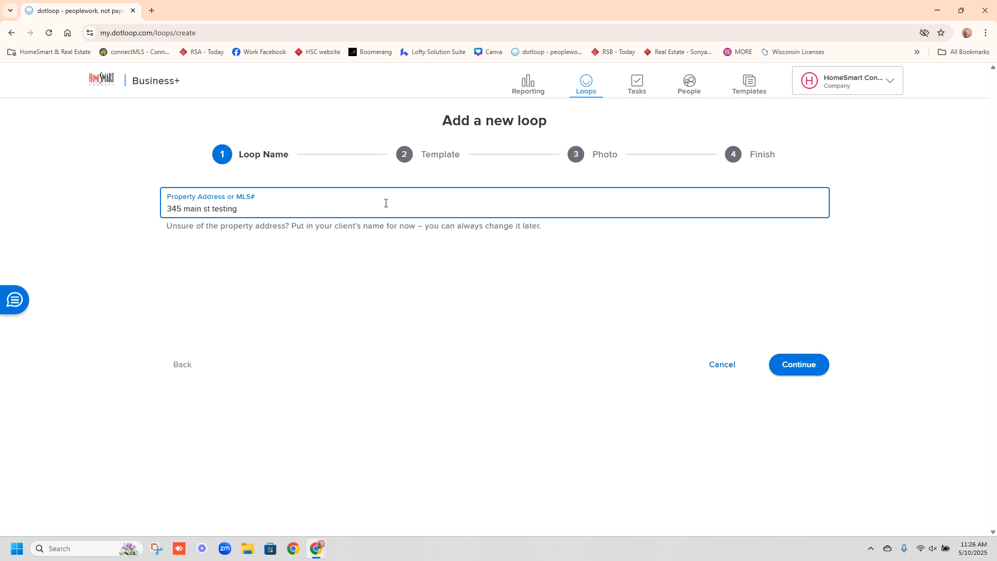
left_click(793, 363)
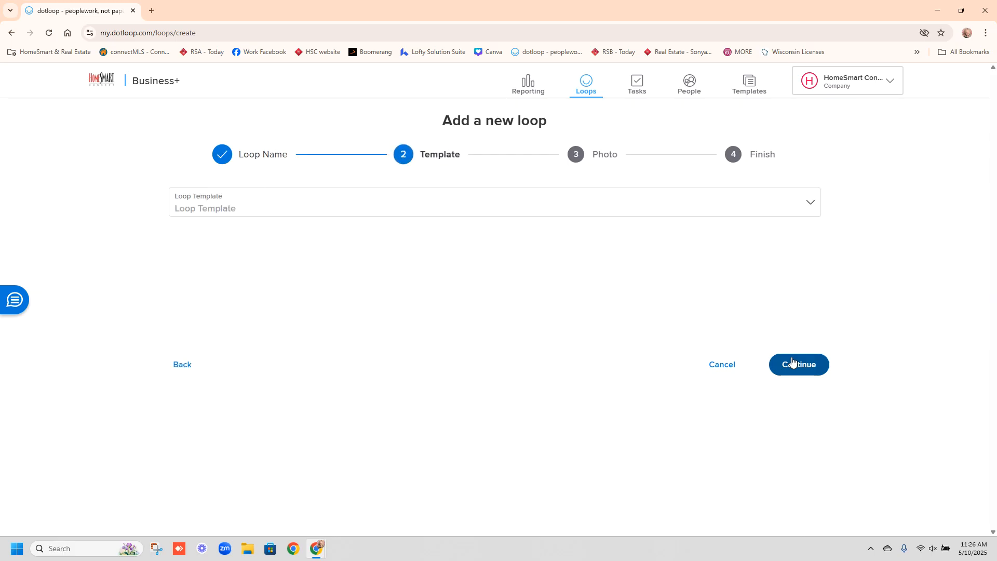
- Select the Listing Documents loop template and continue to the photo step
left_click(805, 209)
left_click(806, 209)
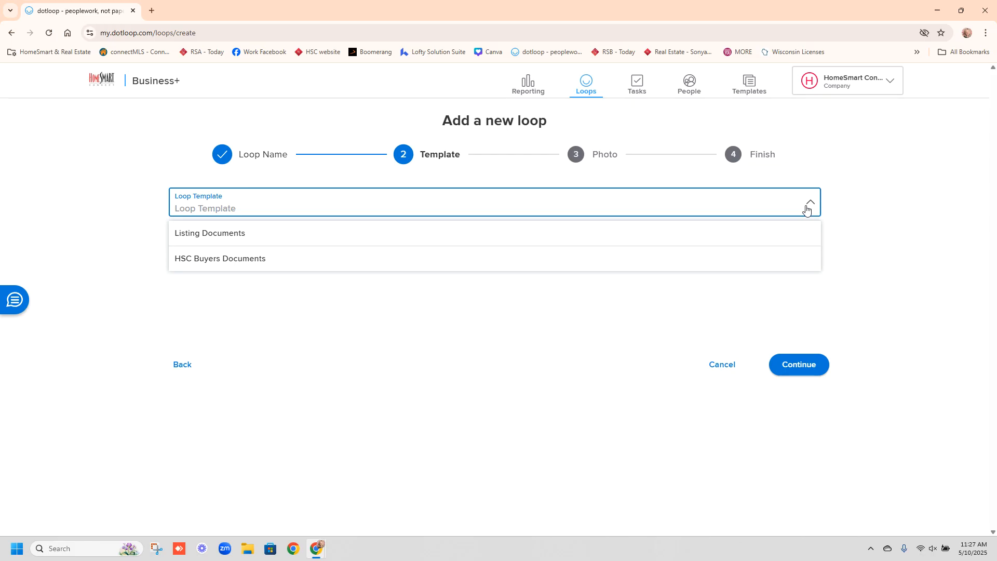
left_click(804, 228)
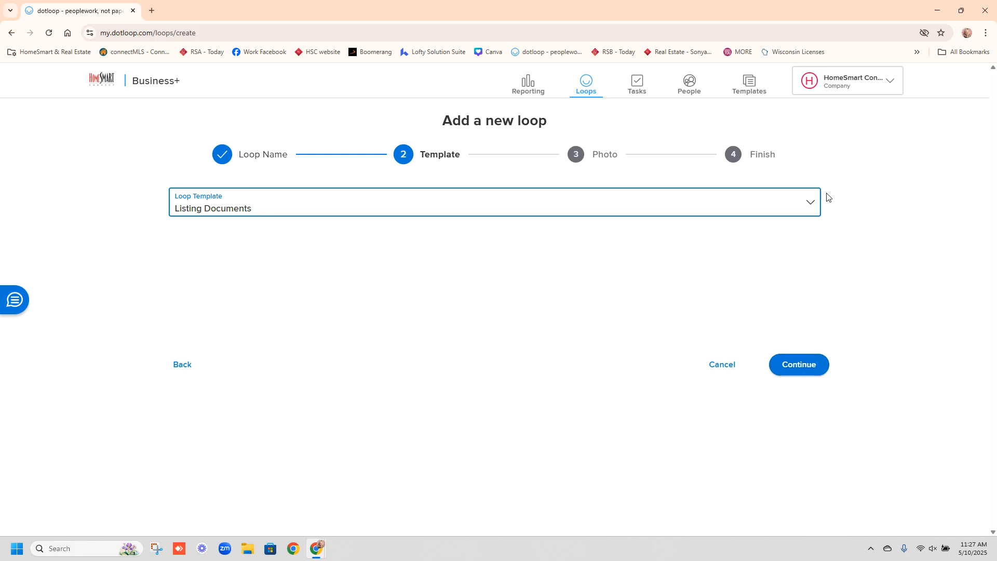
left_click(815, 202)
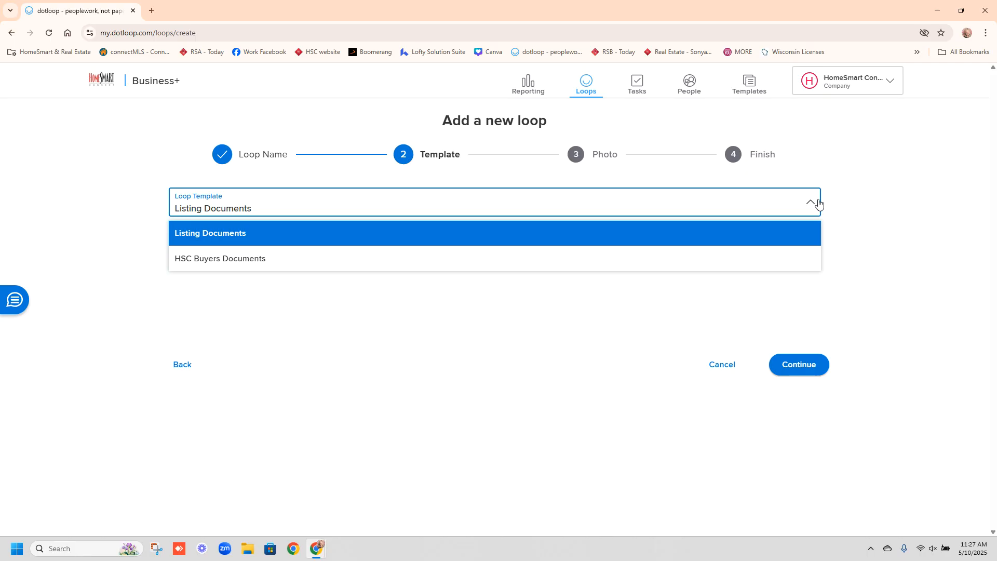
left_click(815, 371)
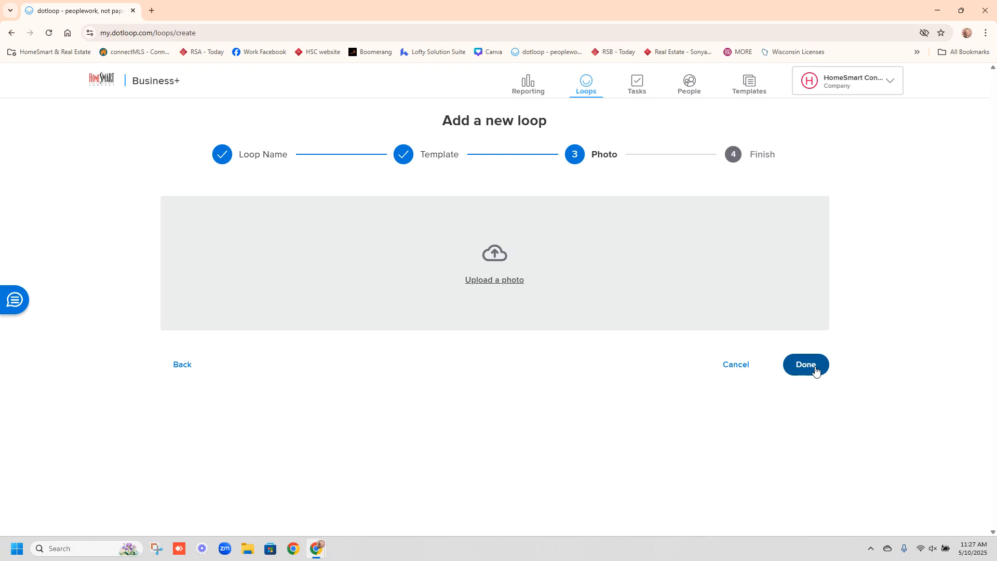
- Finish the loop without a photo, set its status to Pre-Listing, and view it
left_click(815, 369)
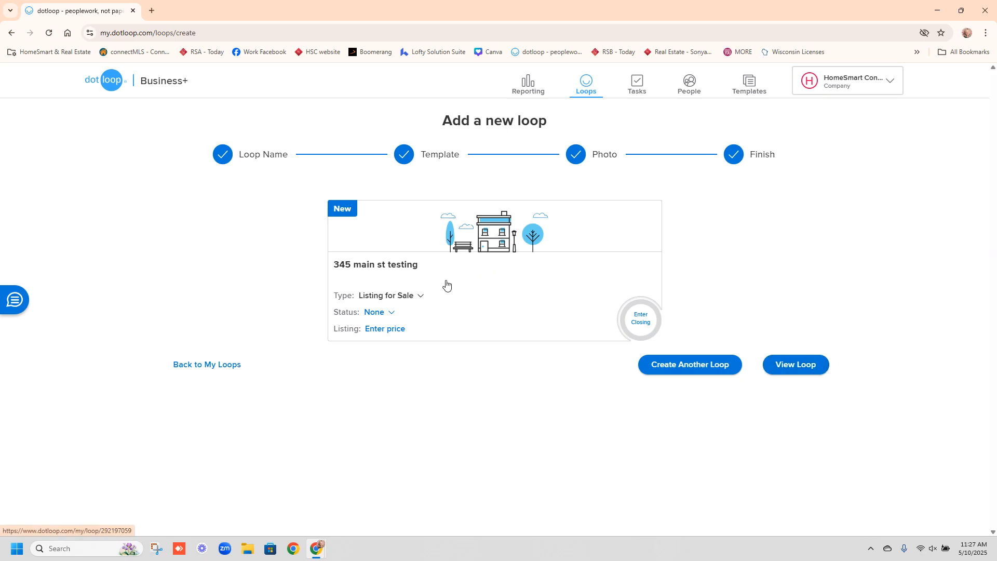
left_click(384, 315)
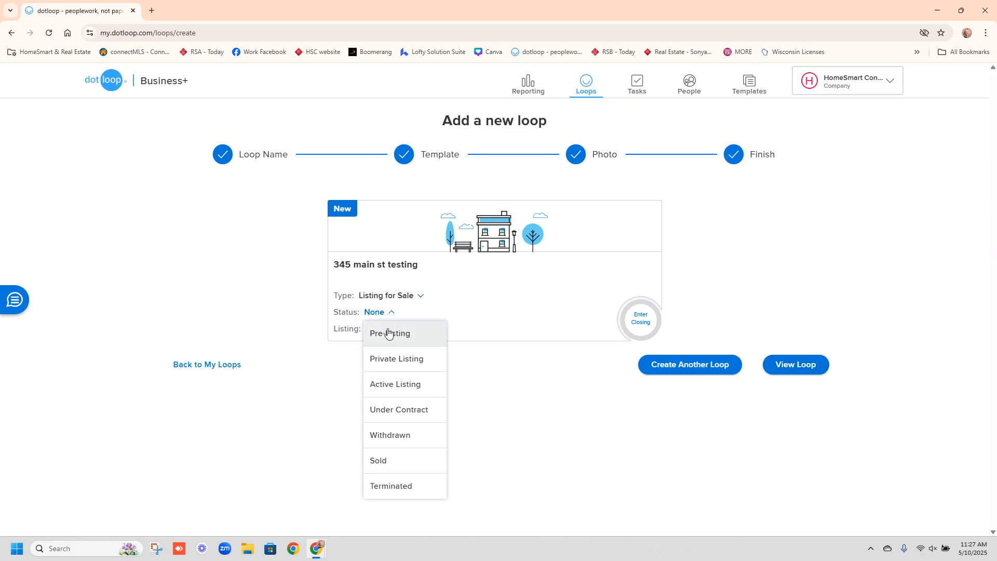
left_click(389, 336)
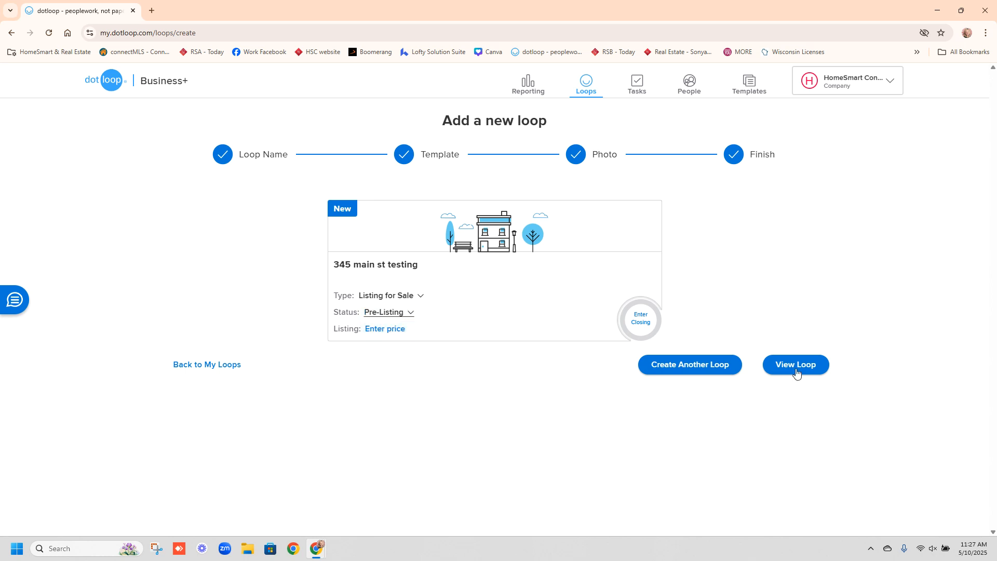
left_click(811, 363)
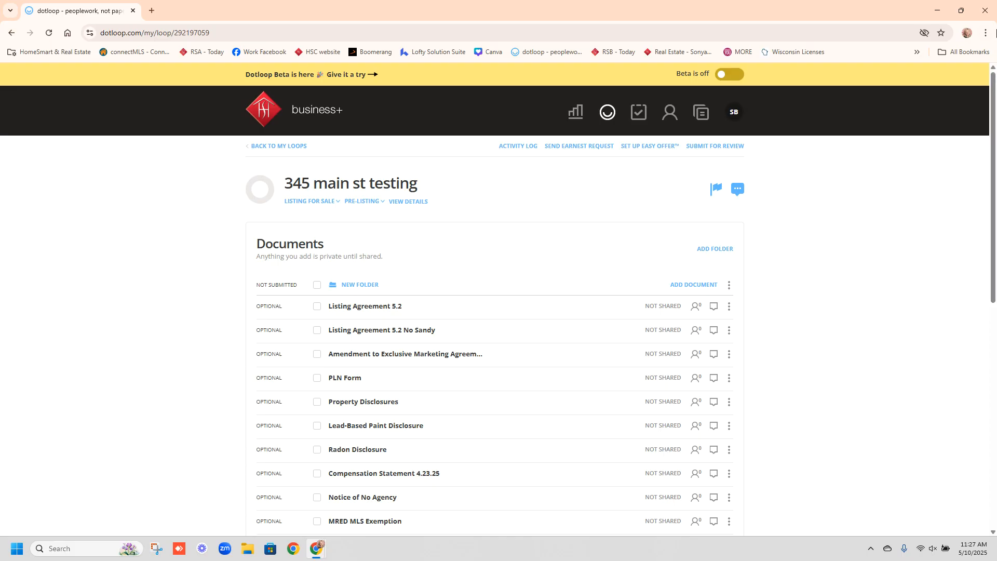
left_click_drag(993, 138, 883, 240)
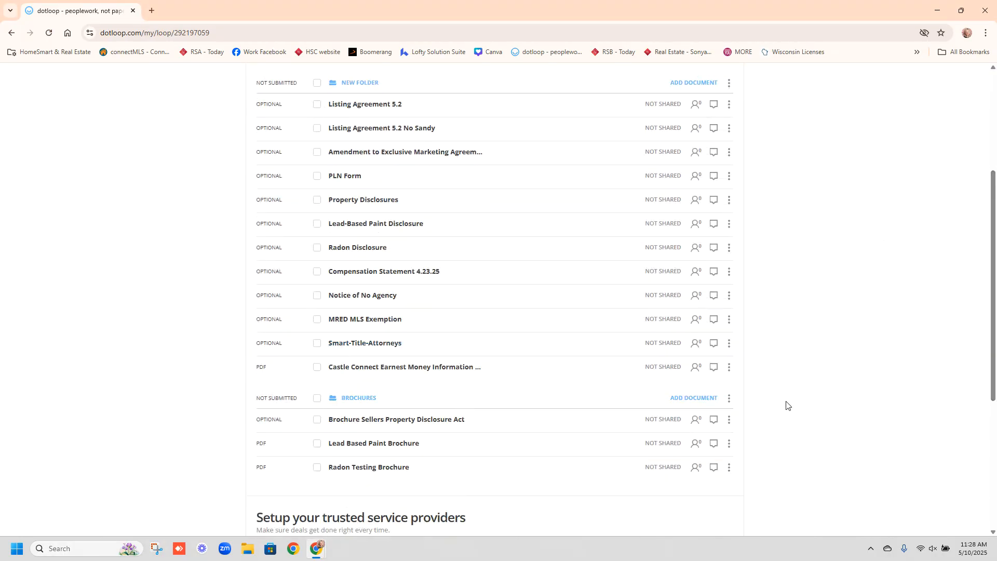
left_click_drag(995, 312, 986, 268)
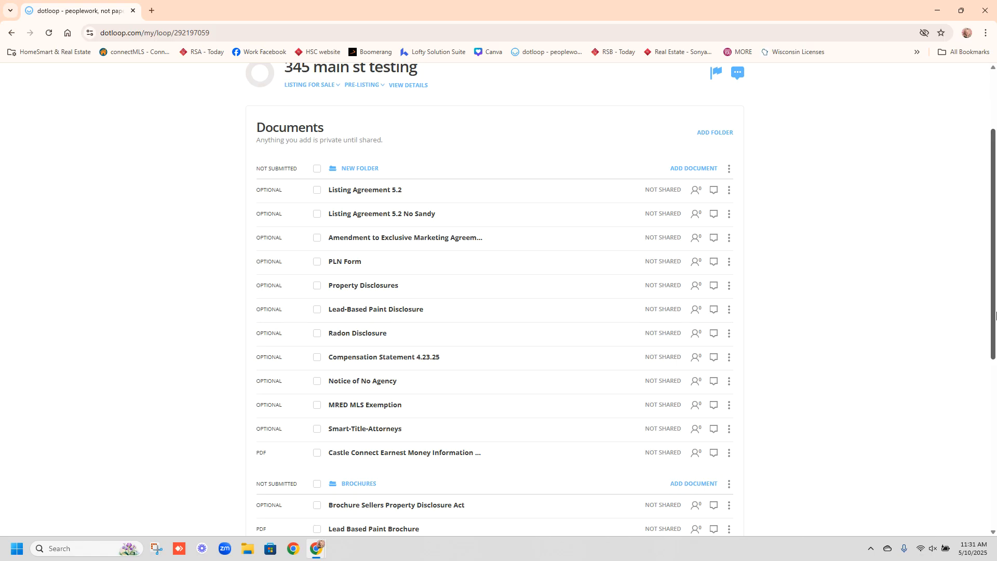
left_click_drag(995, 317, 995, 342)
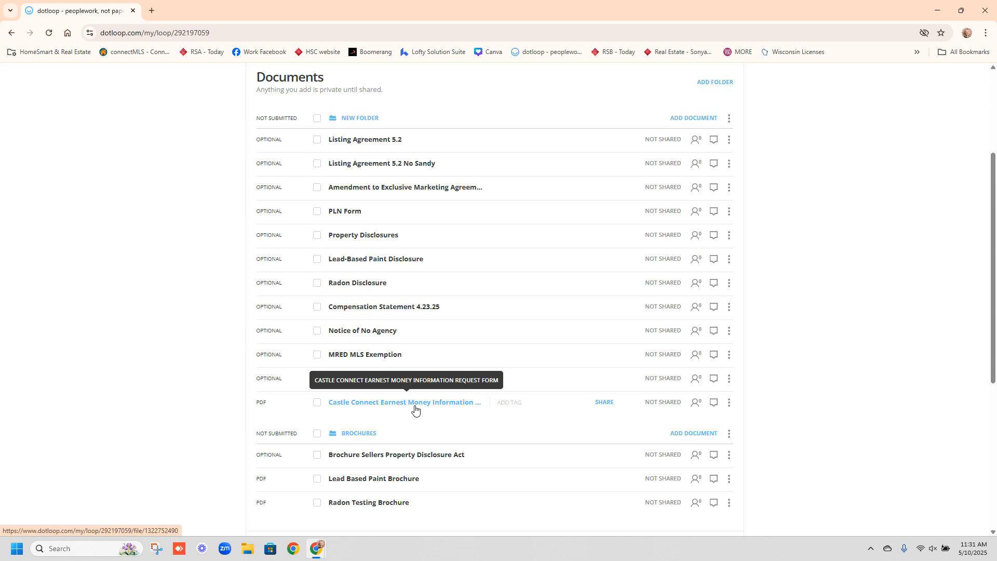
scroll(993, 356, "down", 2)
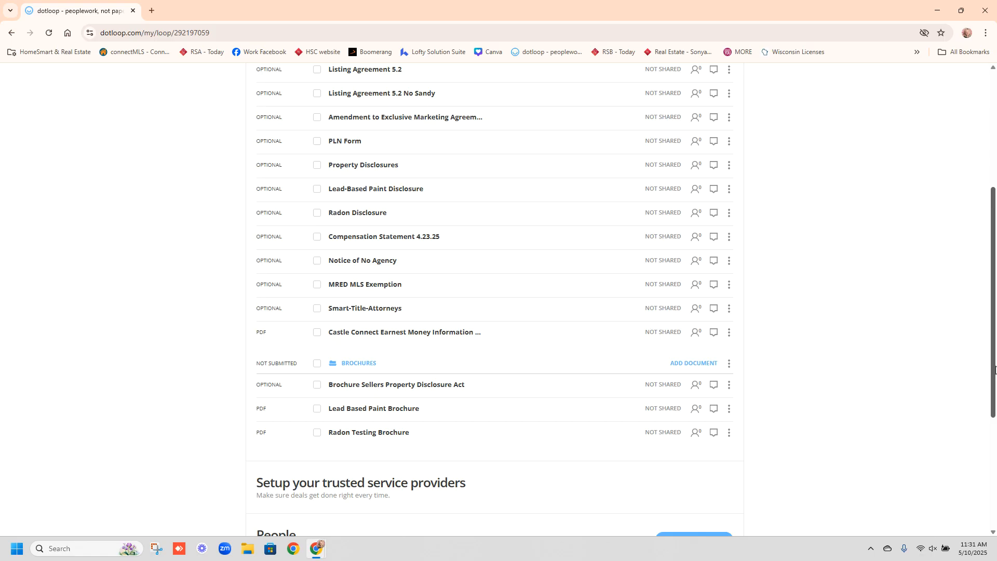
- Place two initials boxes on the Brochure Sellers Property Disclosure Act, then leave without saving
left_click(436, 384)
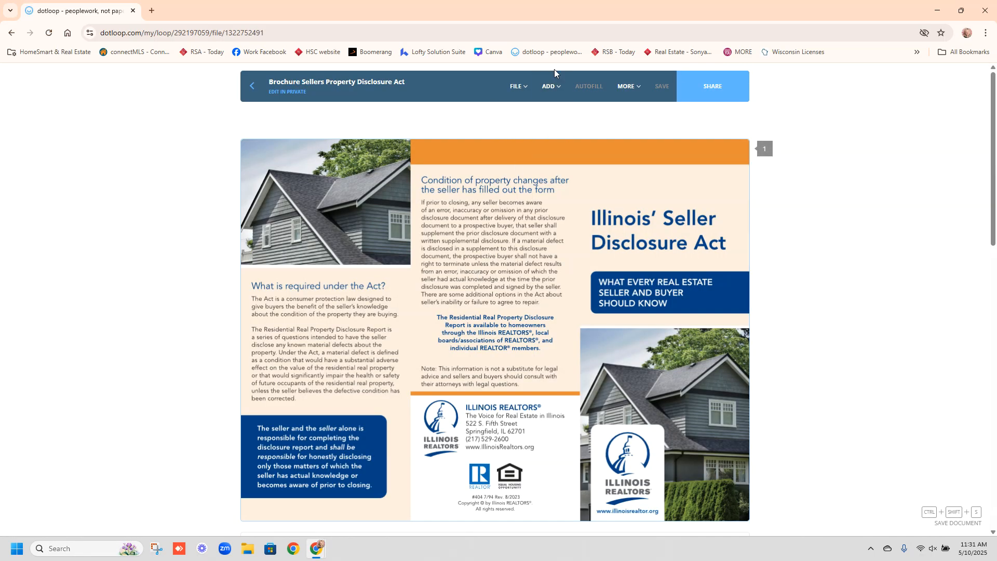
left_click(552, 87)
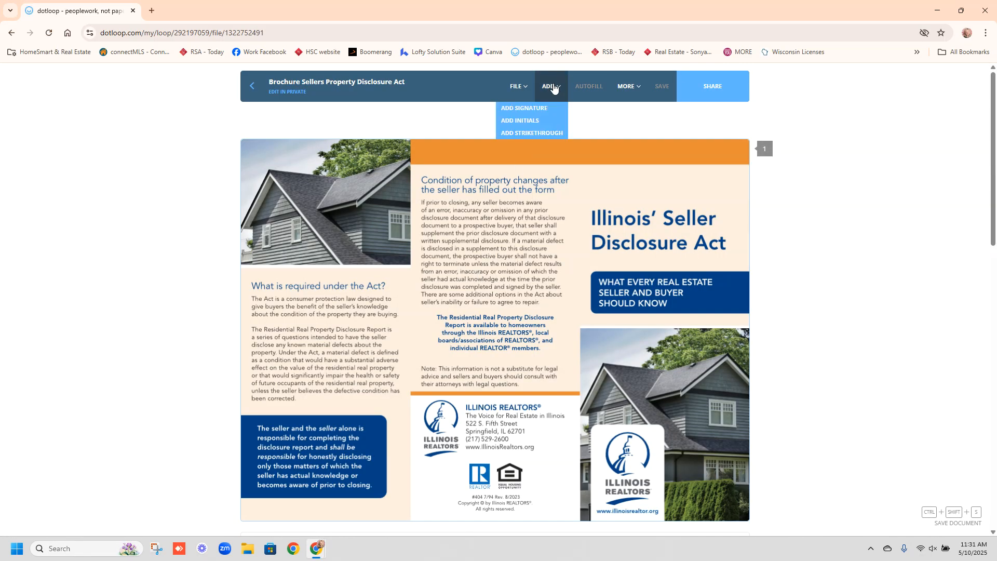
left_click(535, 120)
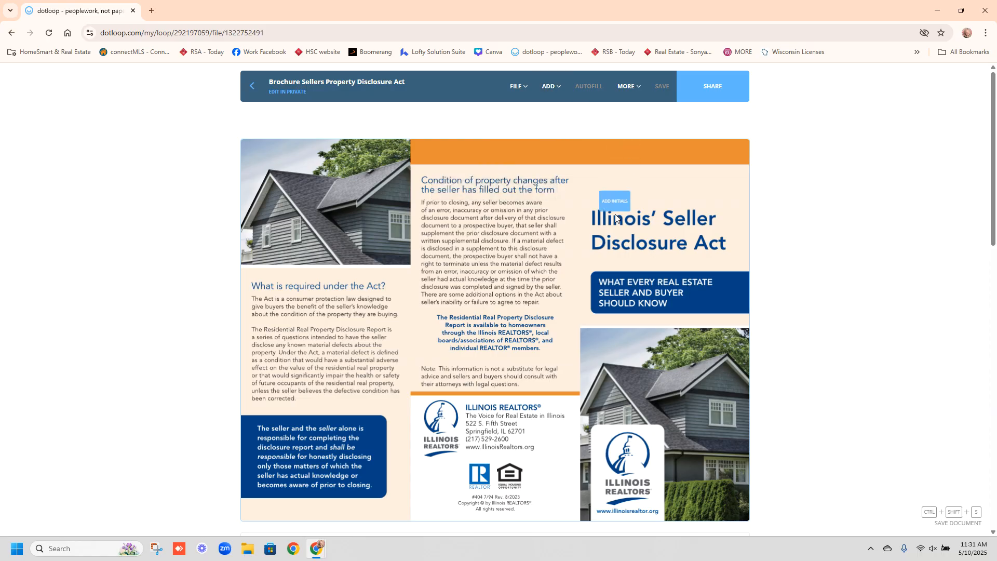
left_click(615, 218)
left_click(541, 85)
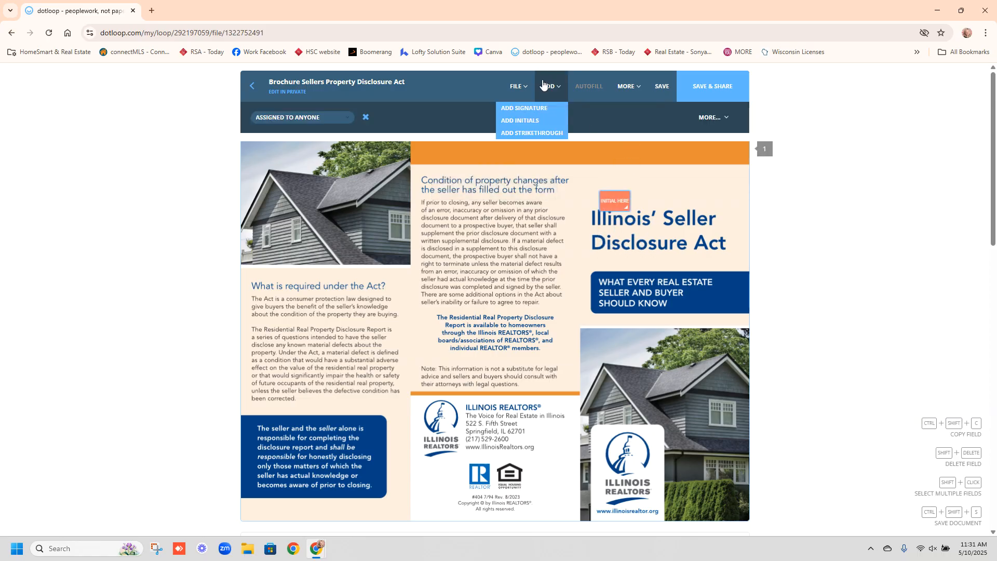
left_click(524, 120)
left_click(670, 207)
left_click_drag(624, 207, 624, 197)
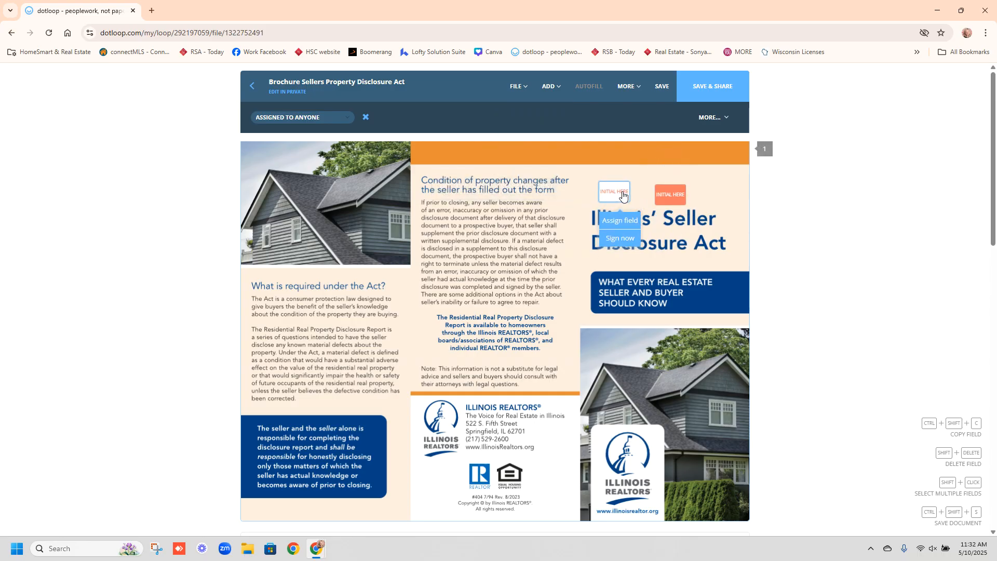
left_click(258, 87)
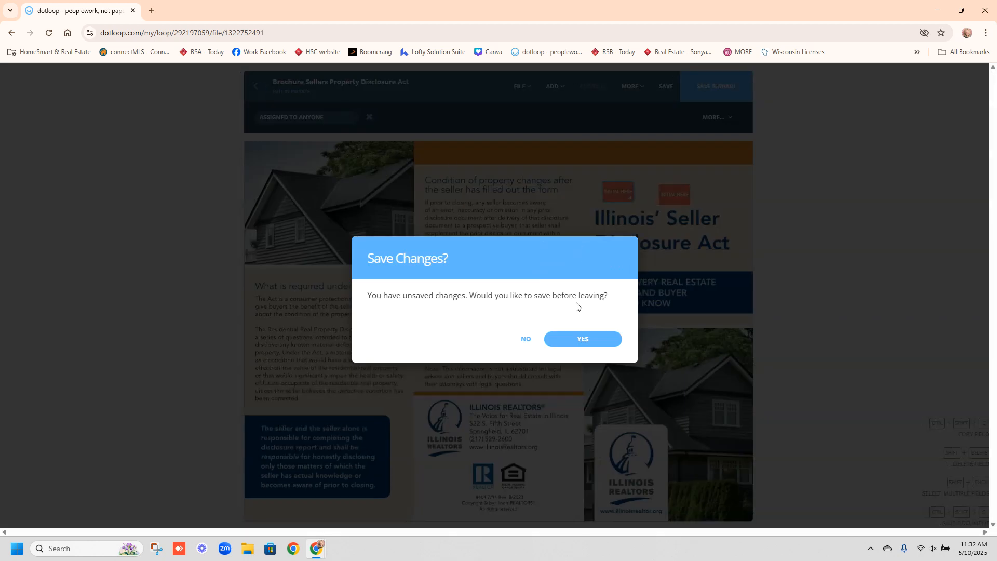
left_click(528, 341)
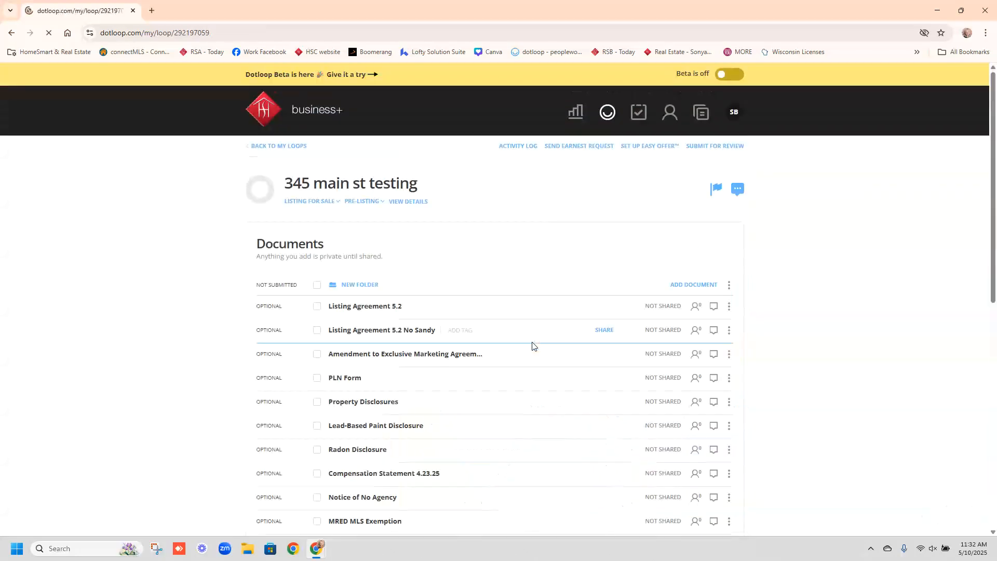
- Open Listing Agreement 5.2 and begin selecting the Seller 1 person in Autofill
left_click(380, 311)
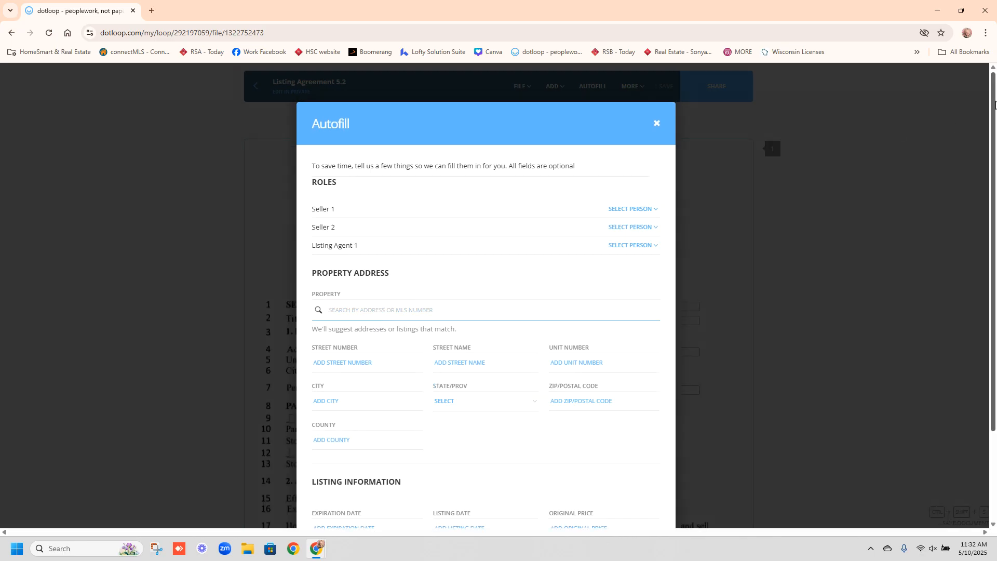
left_click(632, 210)
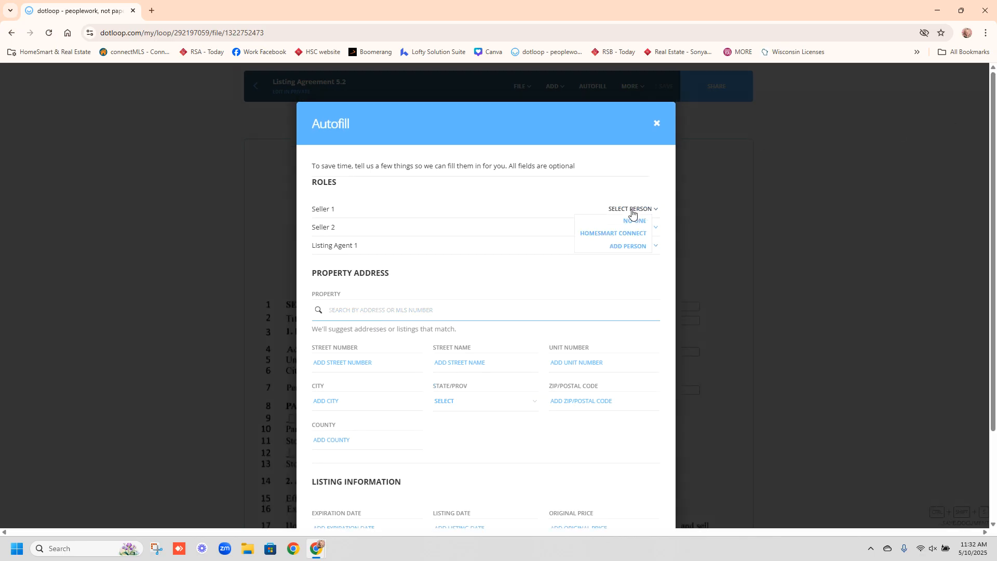
- Add a new person as Seller 1 with the seller's full name and e-mail
left_click(618, 246)
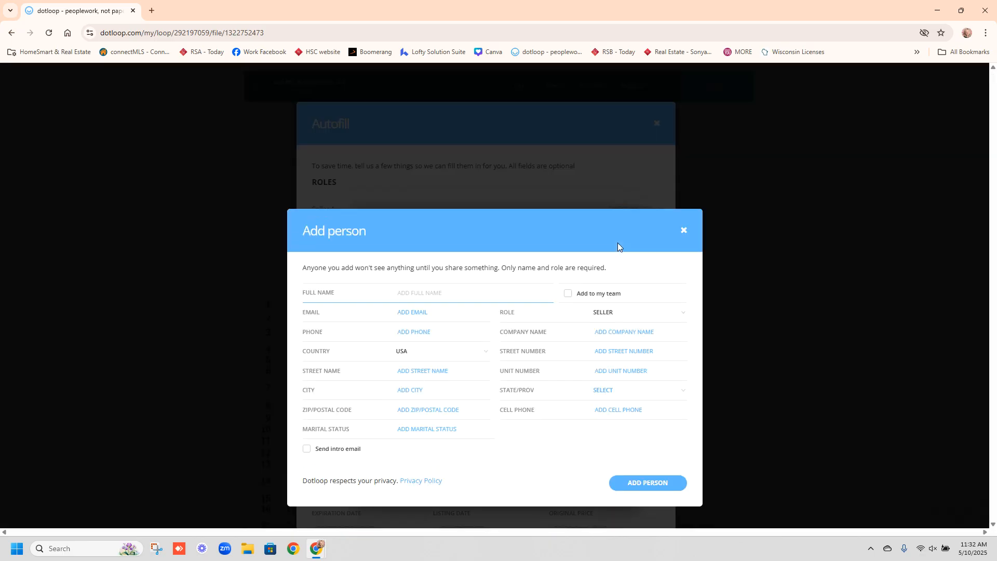
type("Any one here")
left_click(413, 313)
type("any1")
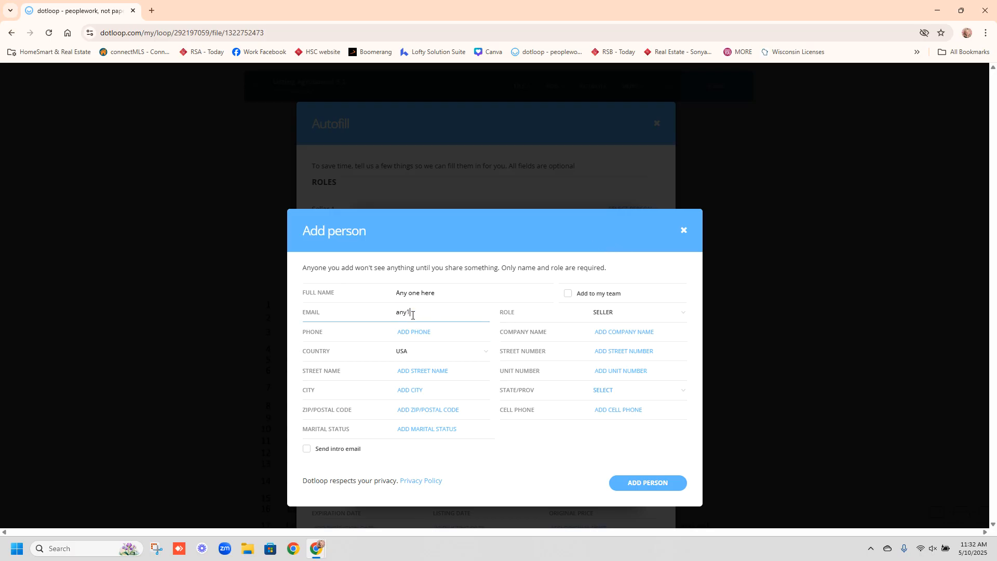
type("@no.com")
- Enter the seller's mailing address with state IL and ZIP code, then save the person
left_click(596, 349)
type("345")
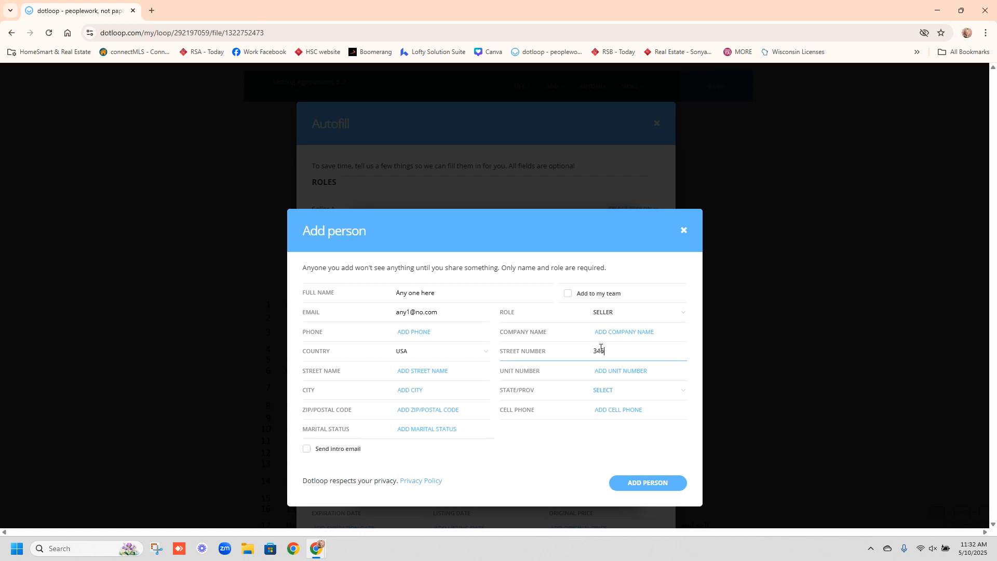
left_click(401, 369)
type("Main st")
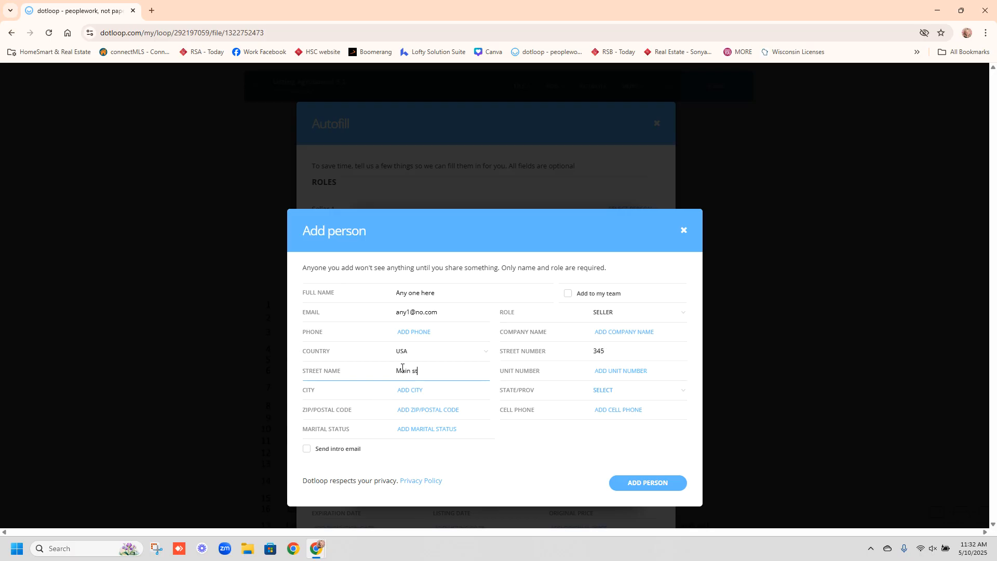
left_click(408, 393)
type("anywhere usa")
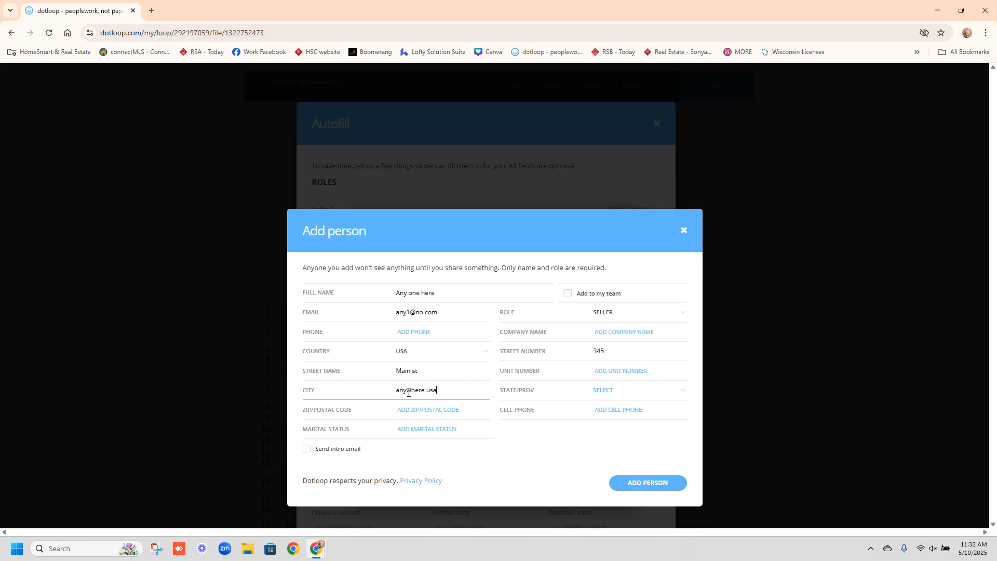
left_click(615, 393)
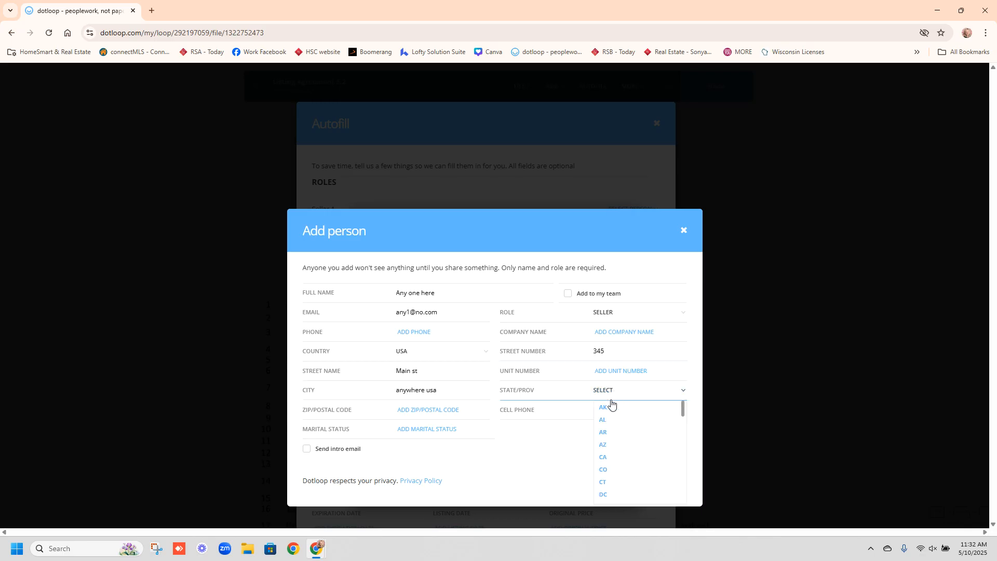
left_click_drag(683, 407, 684, 429)
left_click(615, 453)
left_click(421, 413)
type("60000")
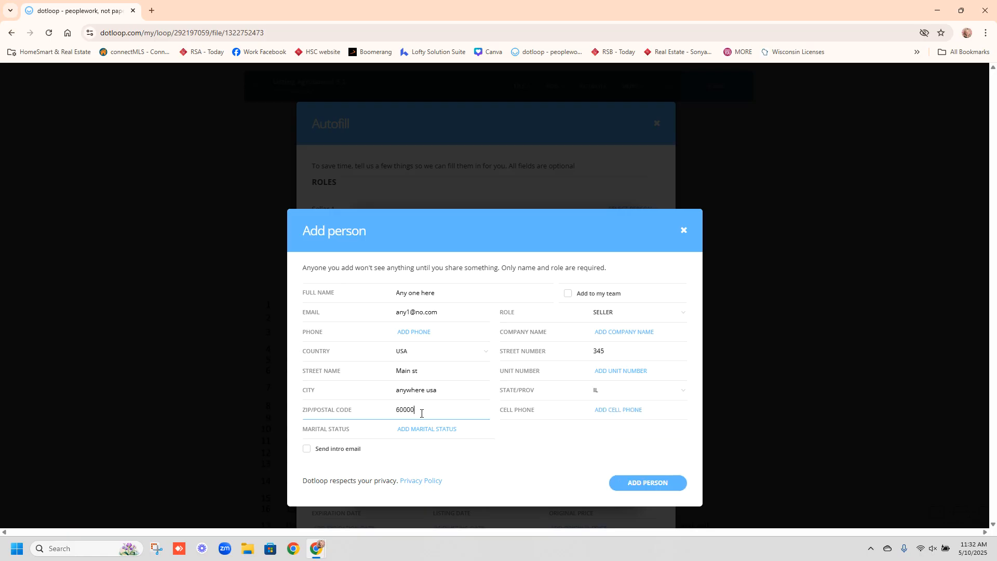
type("1")
left_click(629, 484)
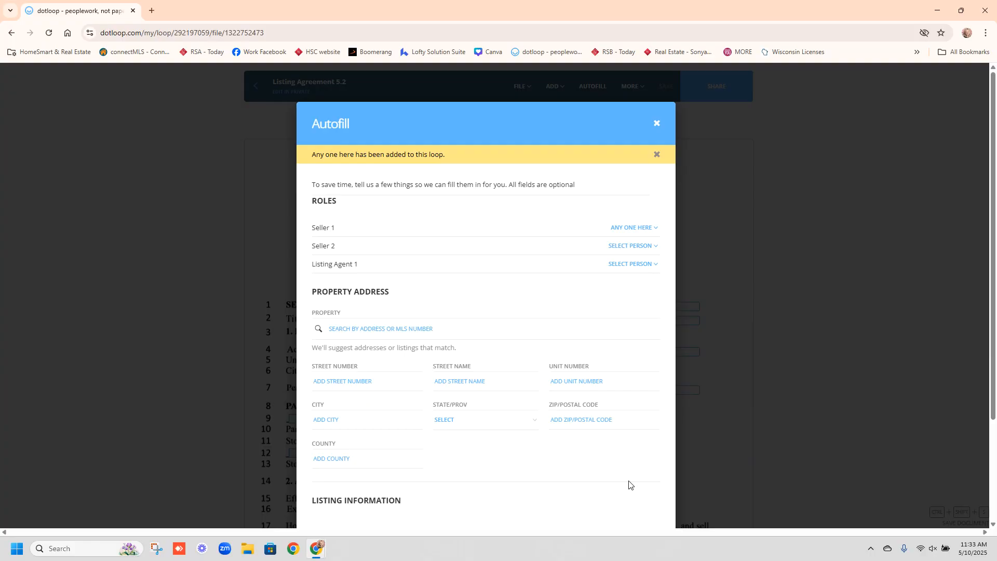
- Add a new person as Seller 2 with the second seller's full name and e-mail
left_click(621, 252)
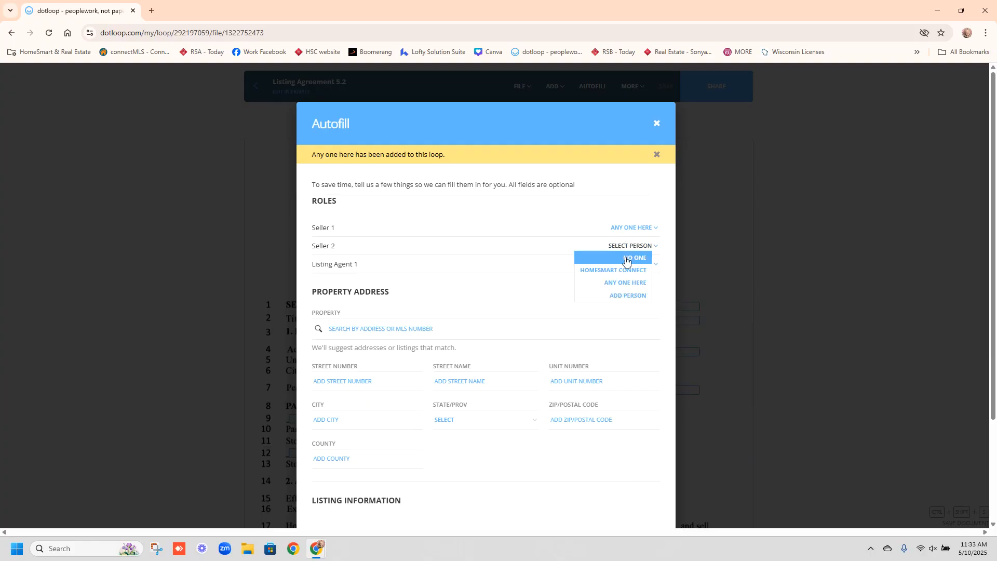
left_click(627, 294)
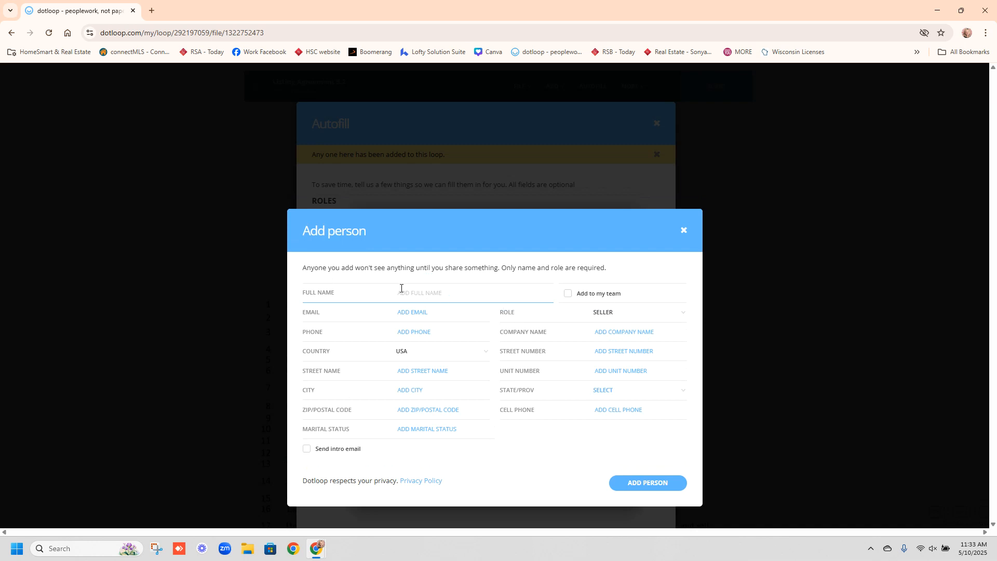
type("shady one")
left_click(418, 311)
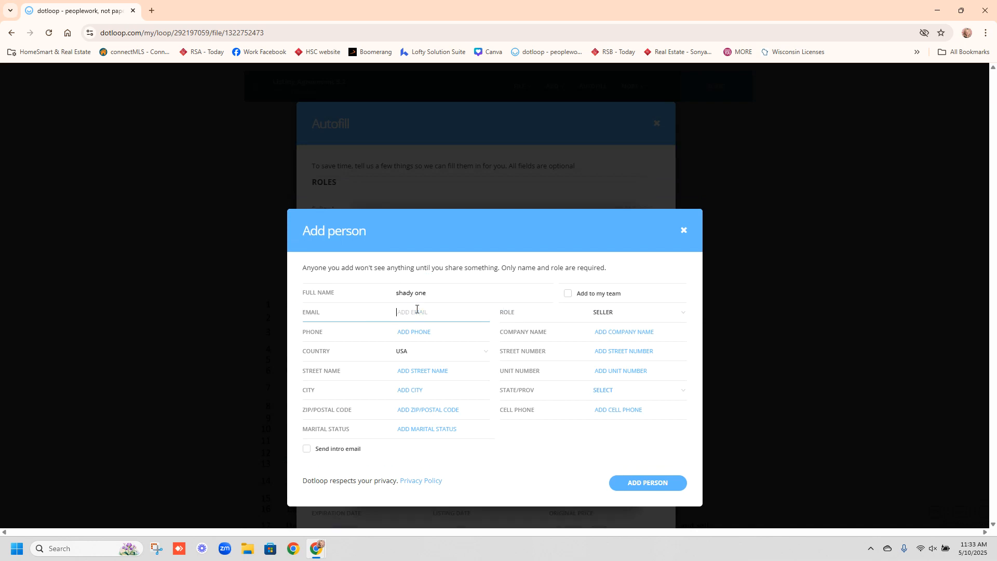
type("sirshade@no.com")
left_click(669, 484)
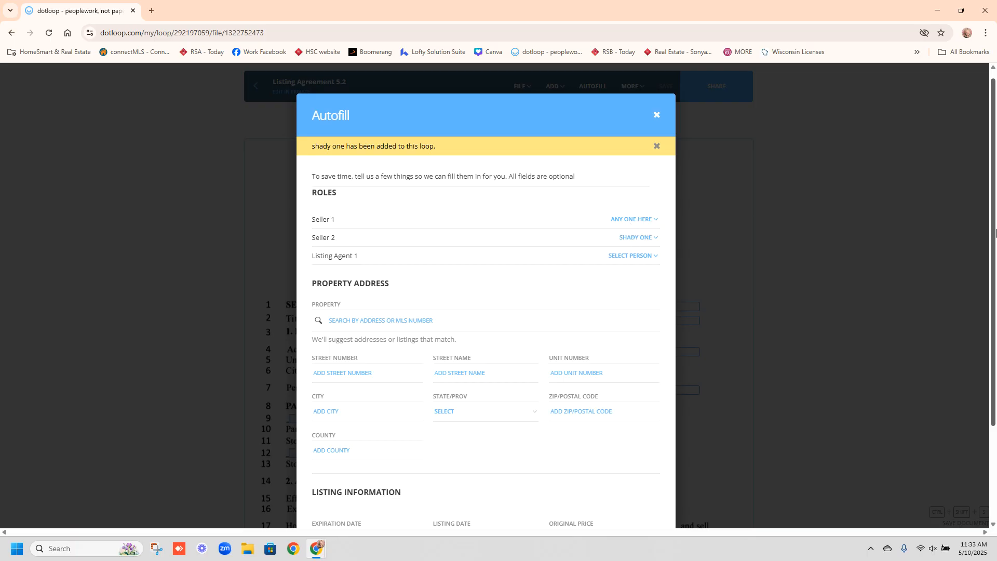
- Add a new person as Listing Agent 1 with the agent's name and work e-mail
left_click_drag(995, 229, 995, 239)
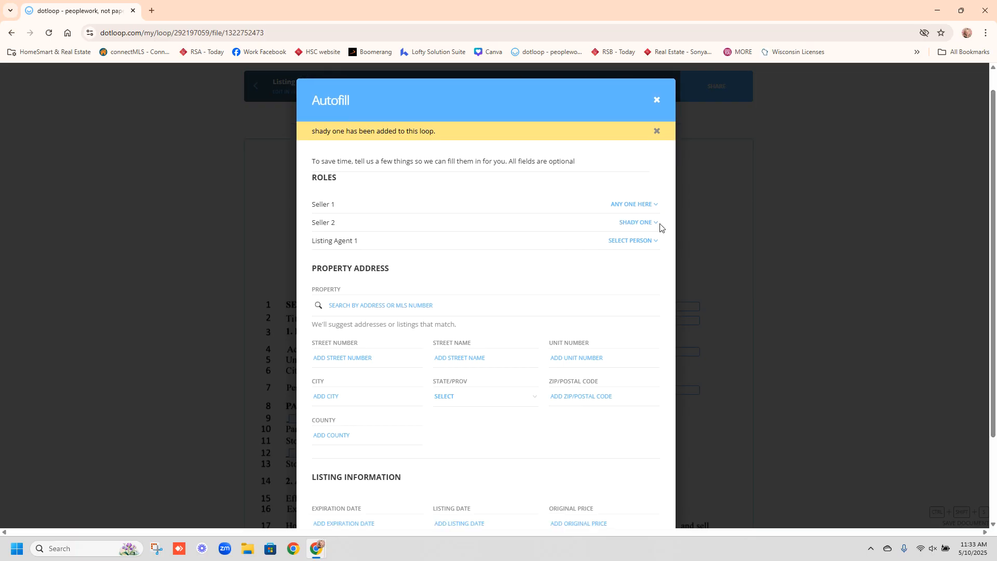
left_click(635, 241)
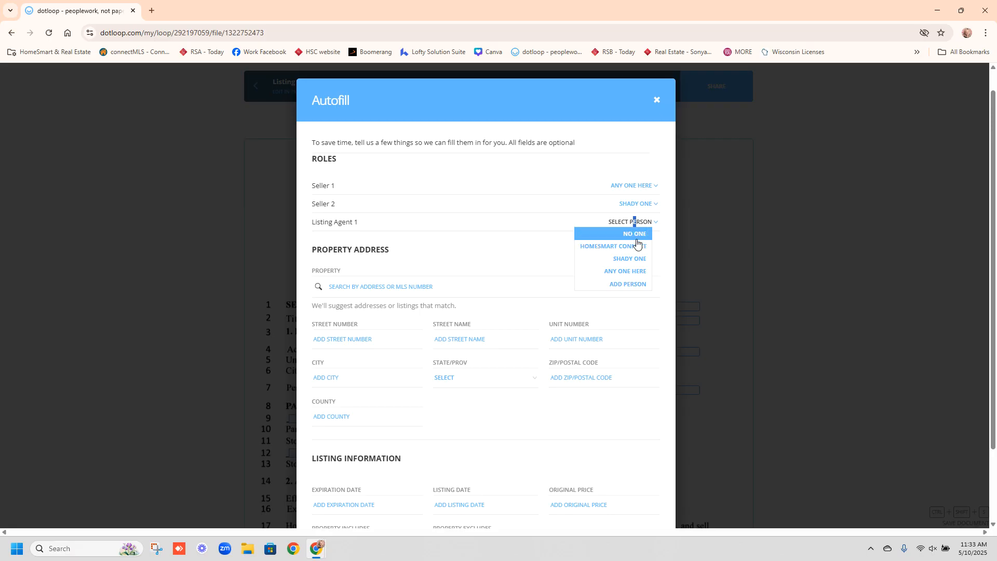
left_click(634, 284)
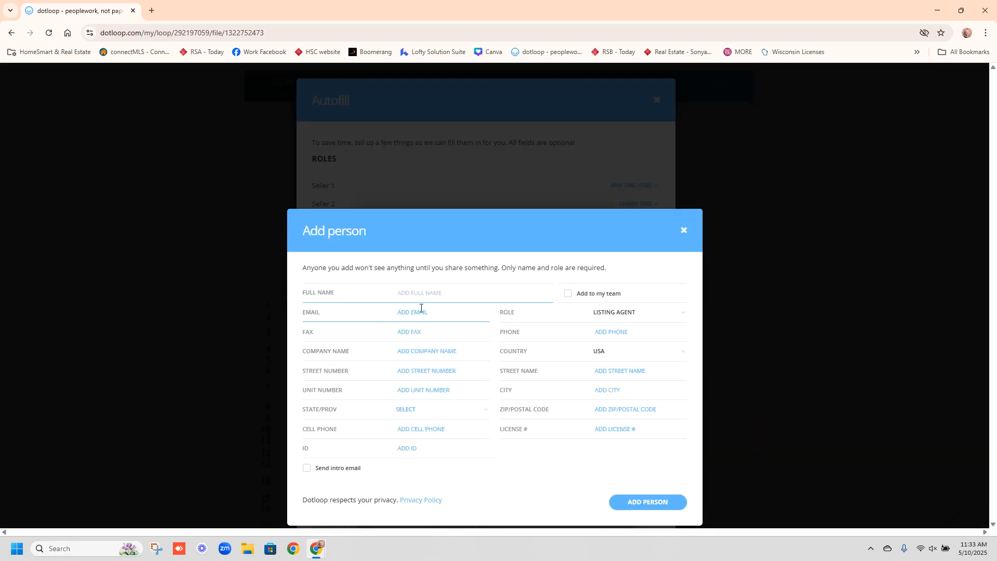
type("Son")
left_click(427, 310)
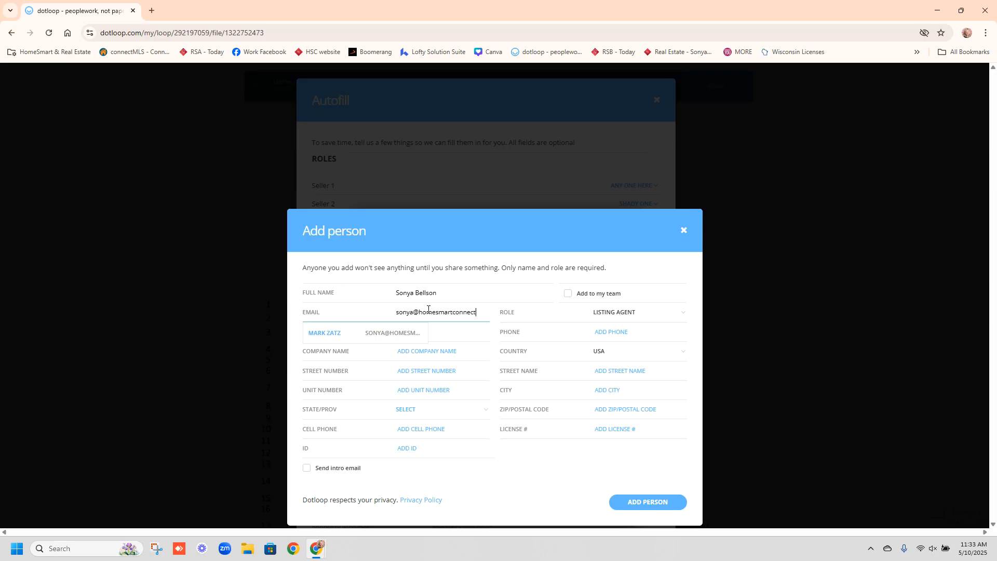
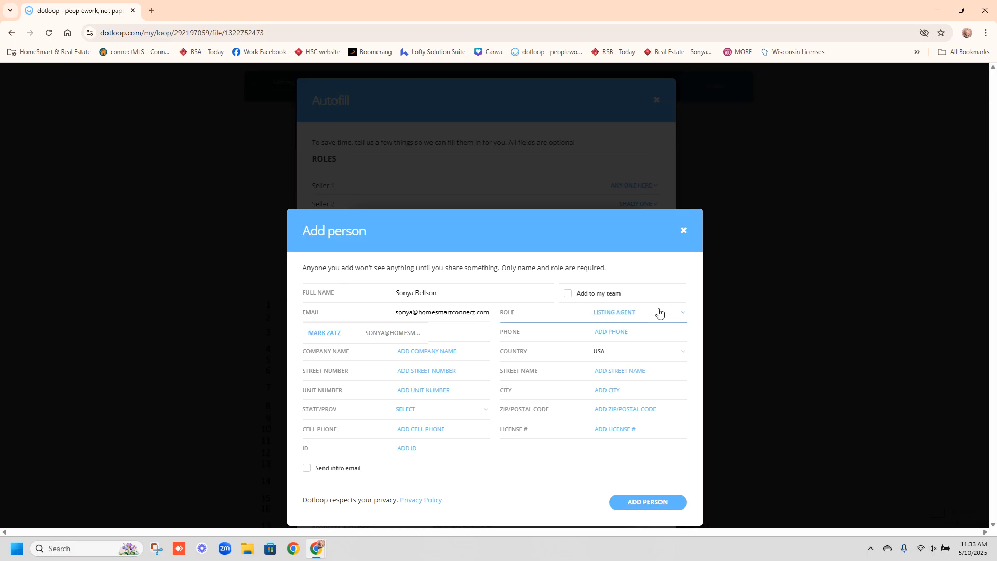
left_click(609, 438)
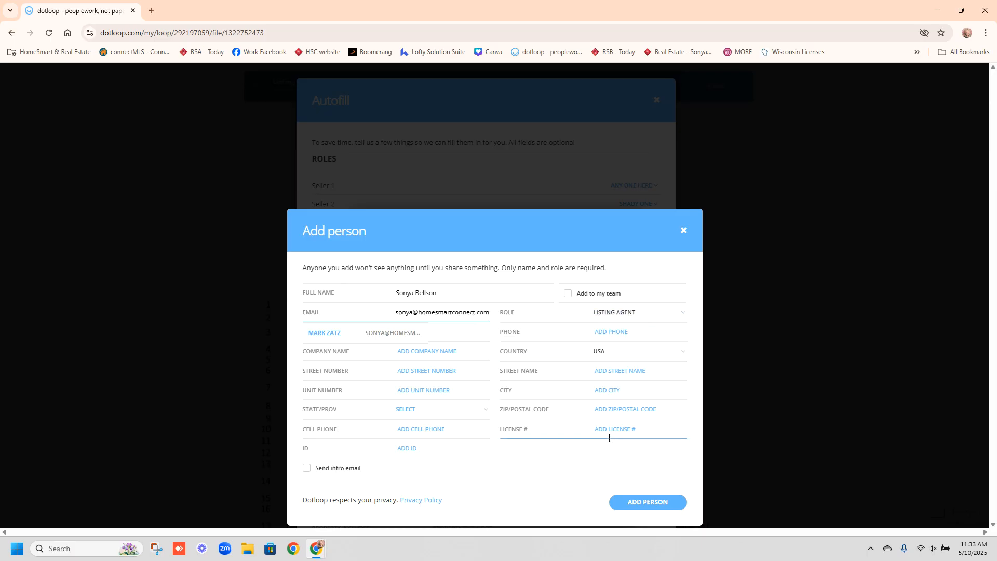
left_click(652, 500)
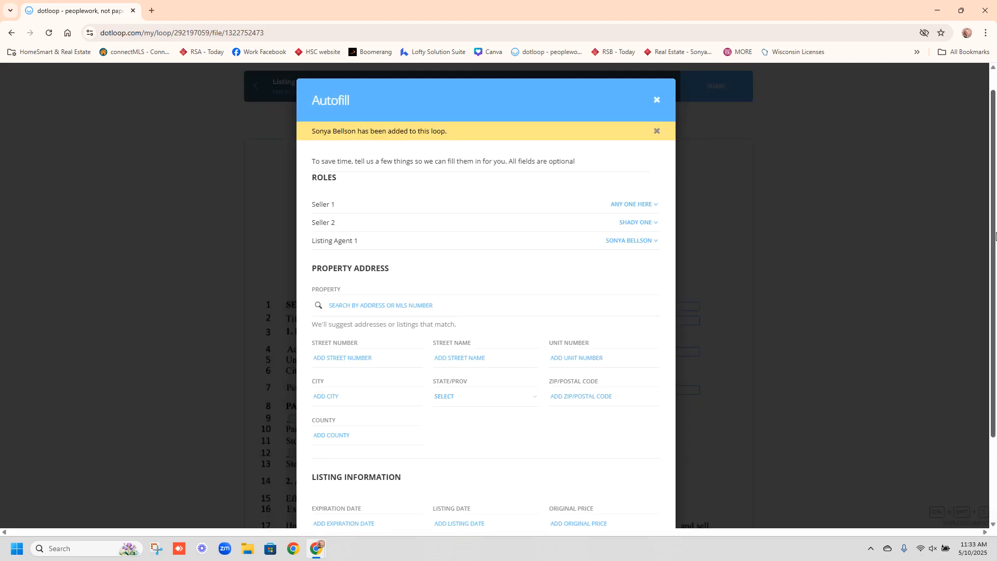
- Enter the property's street number, street name and city in the Autofill form
scroll(992, 262, "down", 2)
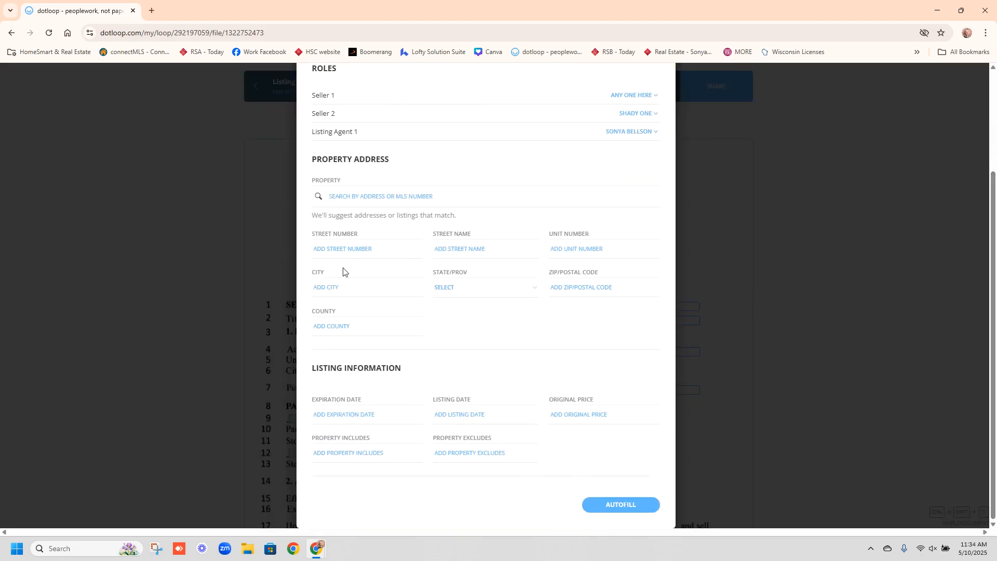
left_click(328, 252)
type("345")
left_click(490, 243)
type("main st")
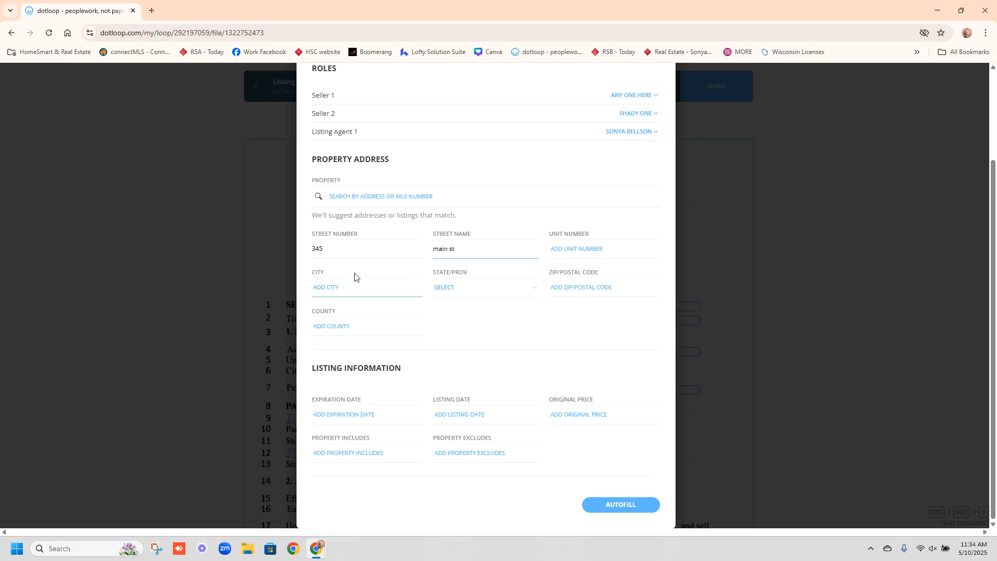
left_click(348, 286)
type("anywhere")
- Set the property state to IL, enter the ZIP code, and autofill Listing Agreement 5.2
left_click(472, 290)
left_click_drag(534, 309, 538, 325)
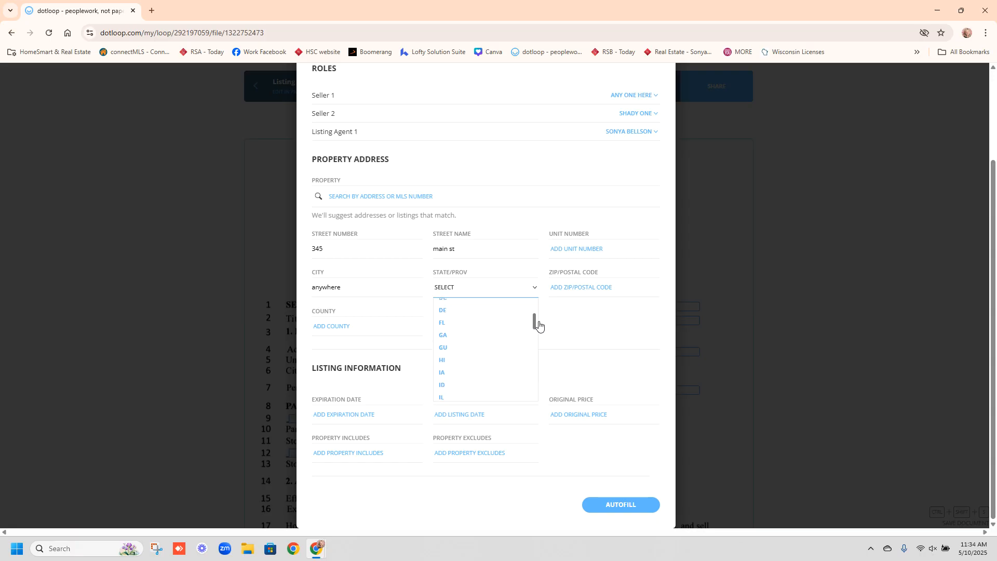
left_click(494, 396)
left_click(572, 288)
type("60001")
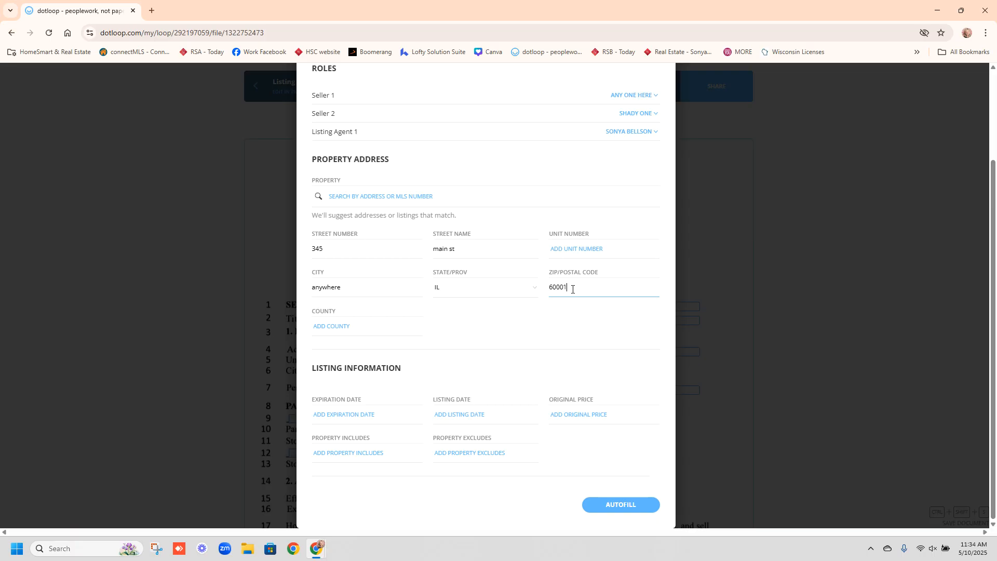
left_click(623, 506)
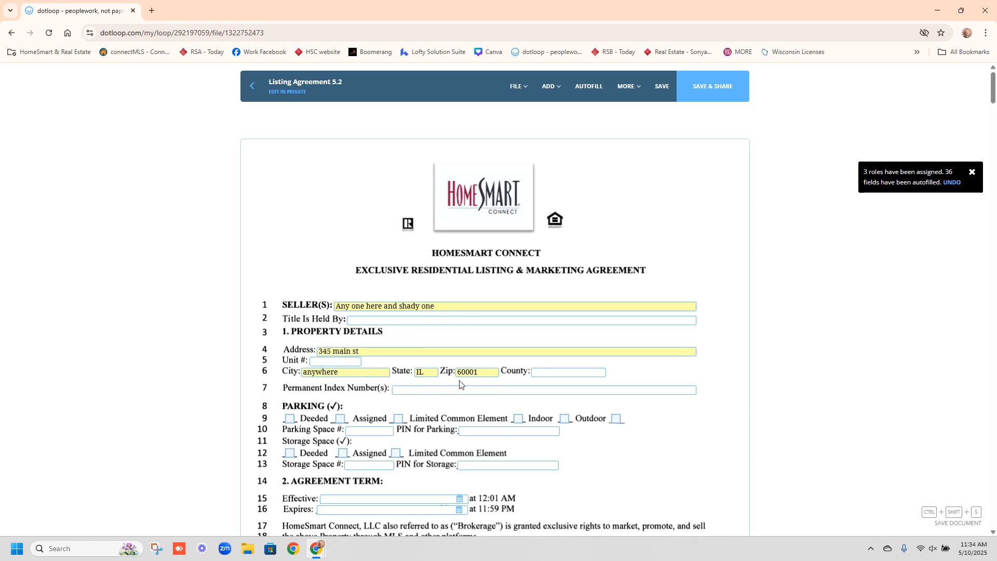
- Enter Kane as the County and One family trust as Title Is Held By
left_click(542, 374)
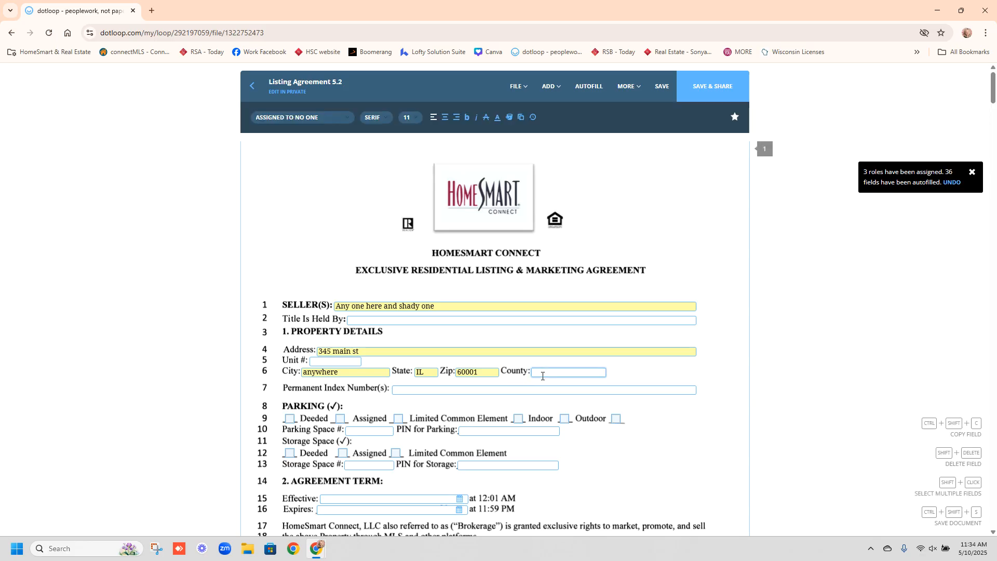
type("kane")
left_click(379, 322)
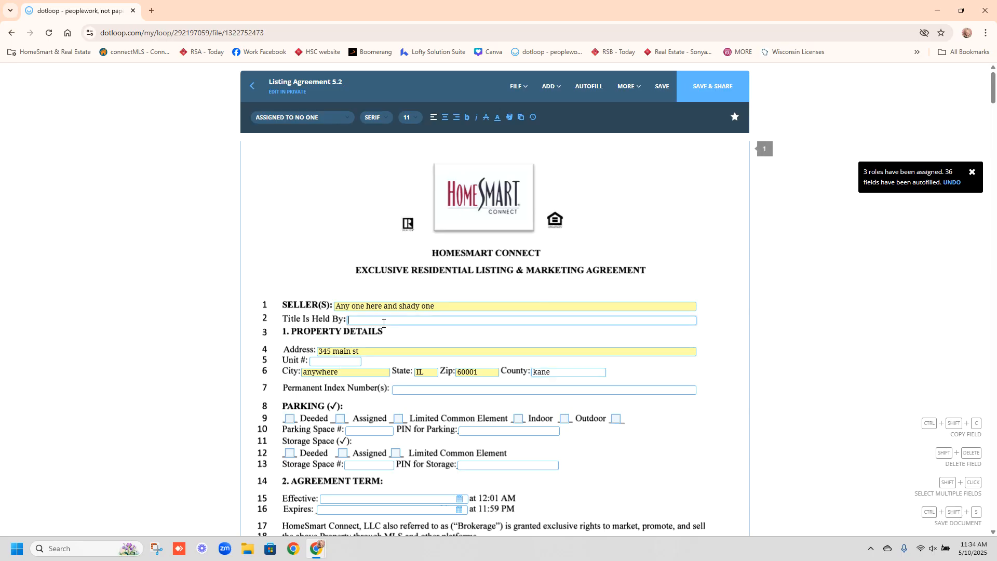
type("One family trust")
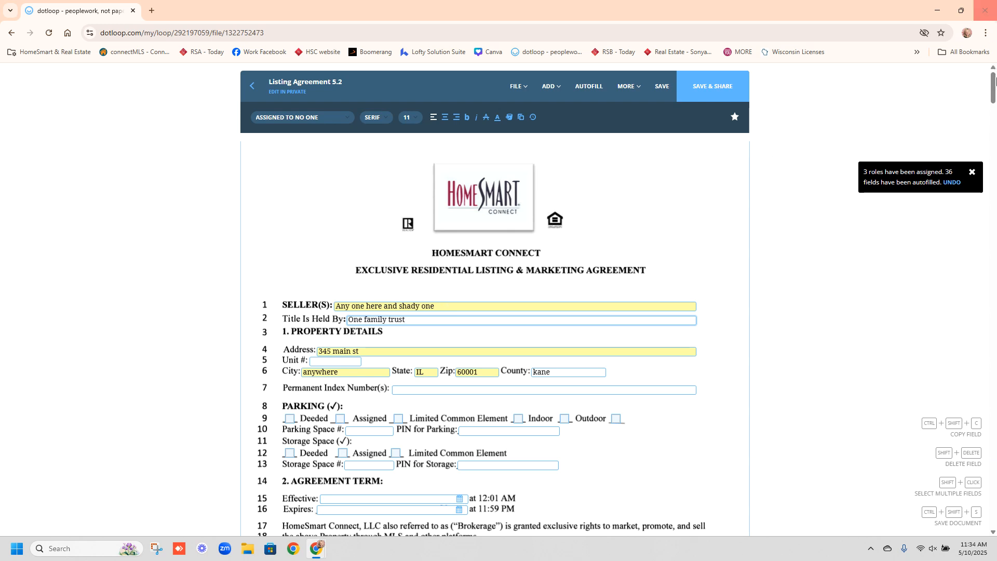
left_click_drag(995, 99, 995, 123)
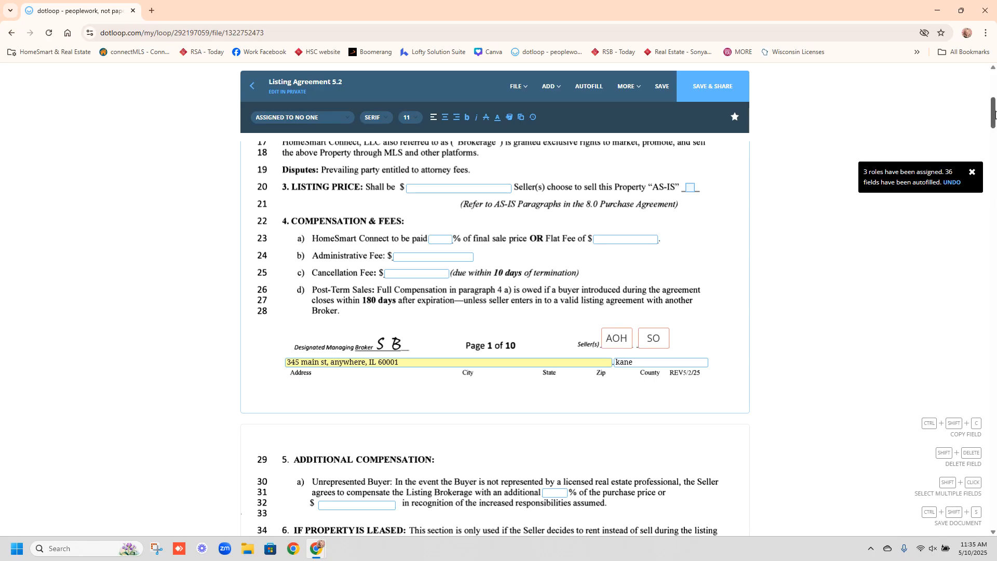
- Check 'Is Not' on line 43 to mark the agent as not related to the seller
left_click_drag(994, 114, 994, 143)
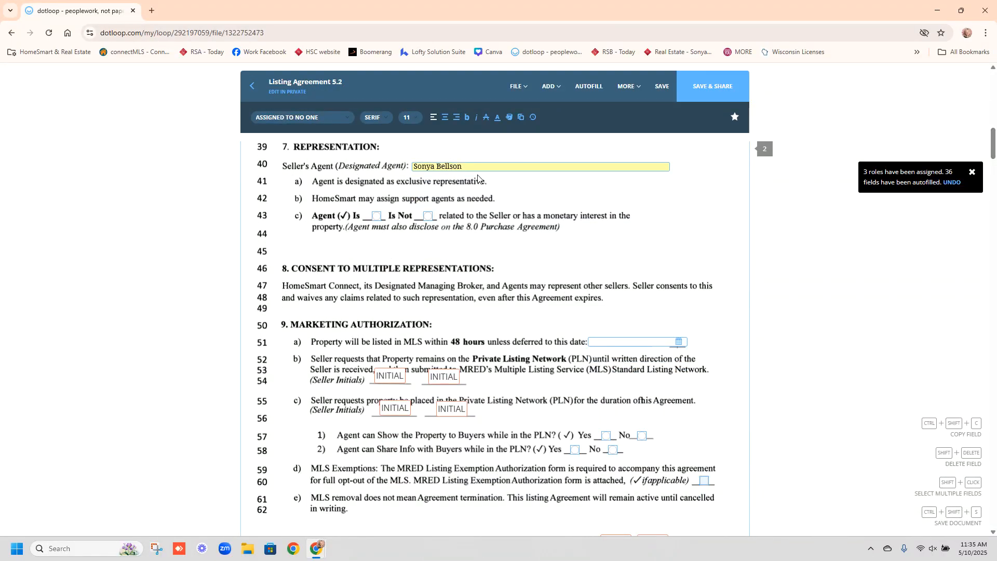
left_click(428, 216)
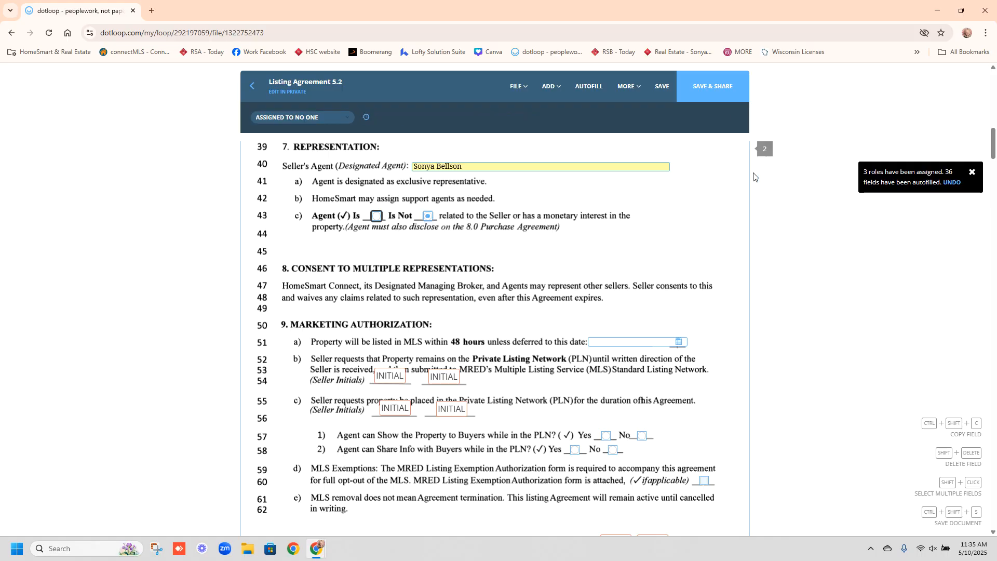
left_click_drag(994, 140, 994, 150)
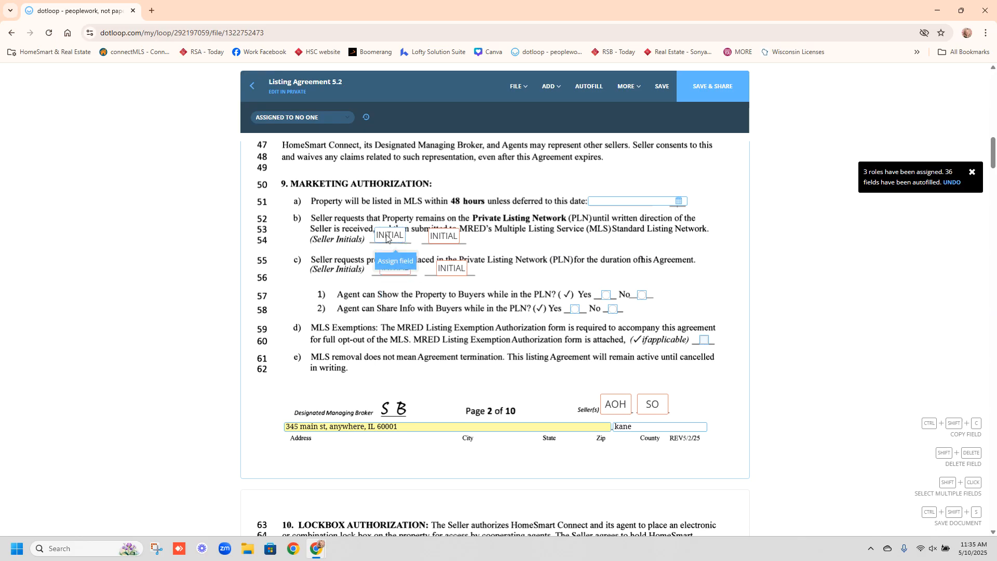
- Assign line 54's first initial box to the second seller and the second box to the first seller
left_click(394, 261)
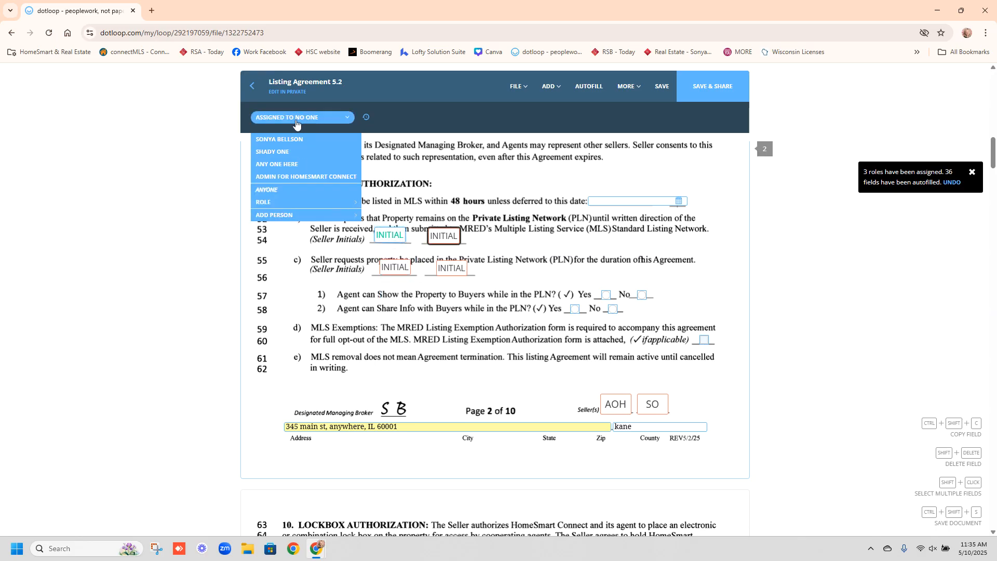
left_click(294, 152)
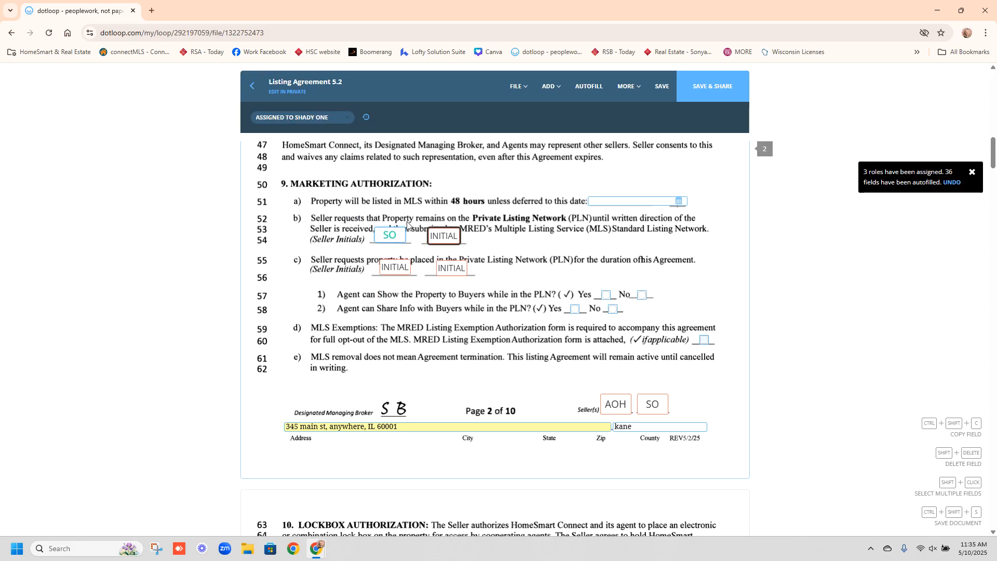
left_click(450, 261)
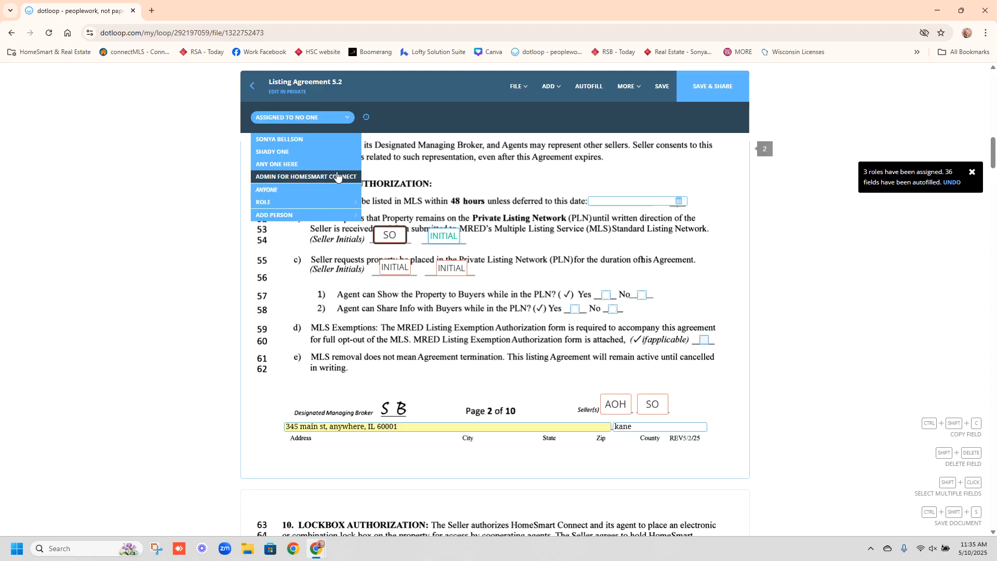
left_click(329, 167)
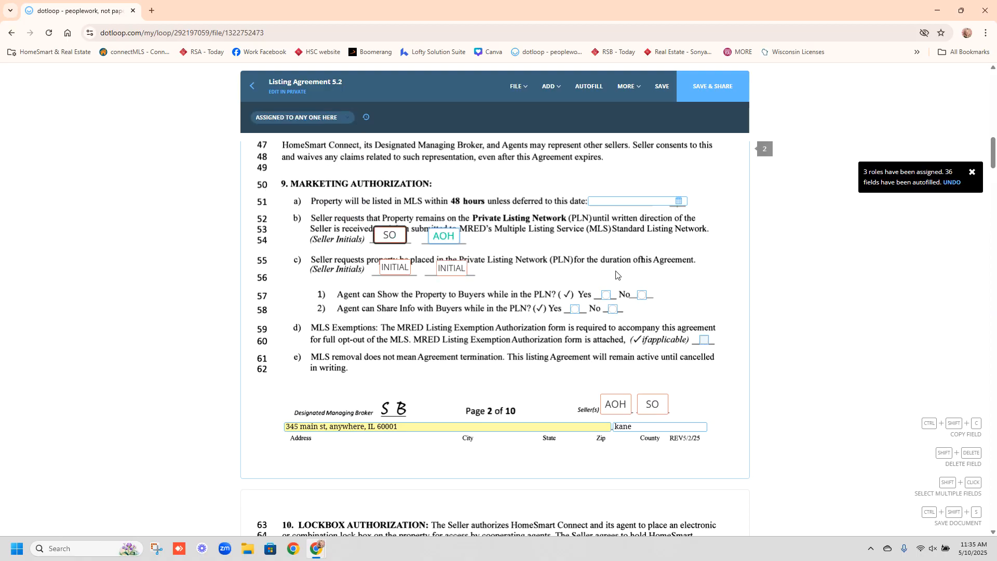
- Tick Yes for showing the property and sharing buyer info in the PLN
left_click(611, 297)
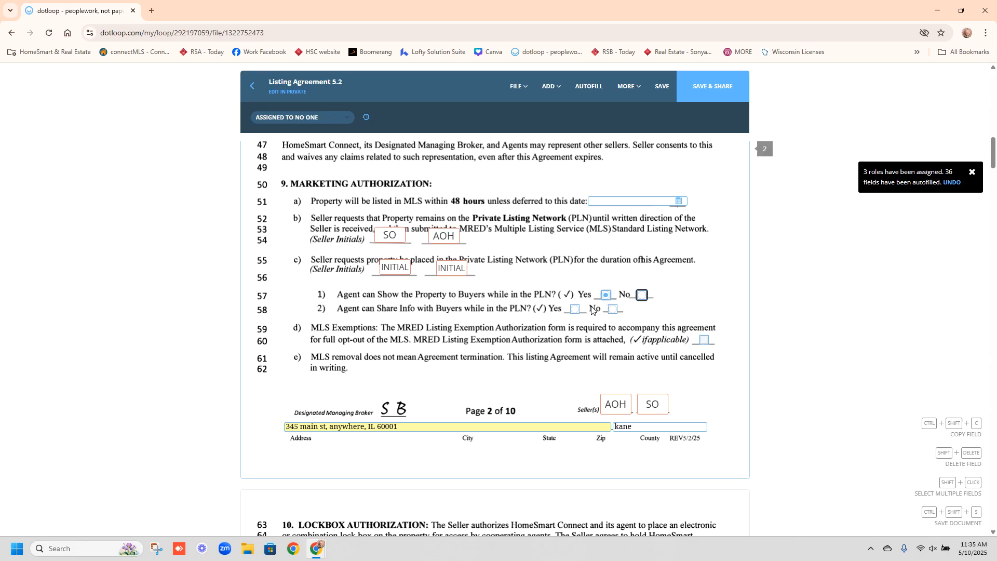
left_click(575, 308)
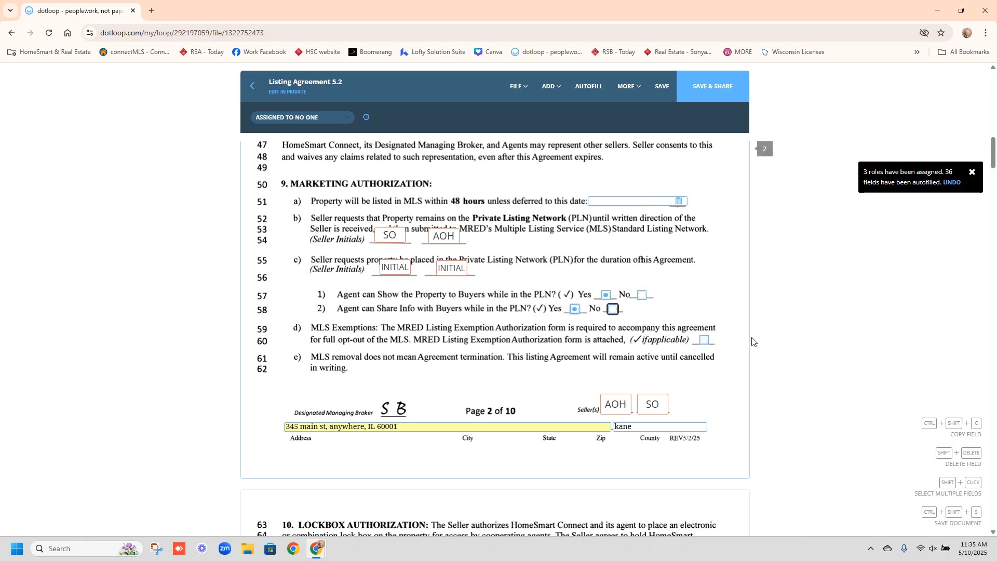
left_click_drag(992, 160, 992, 165)
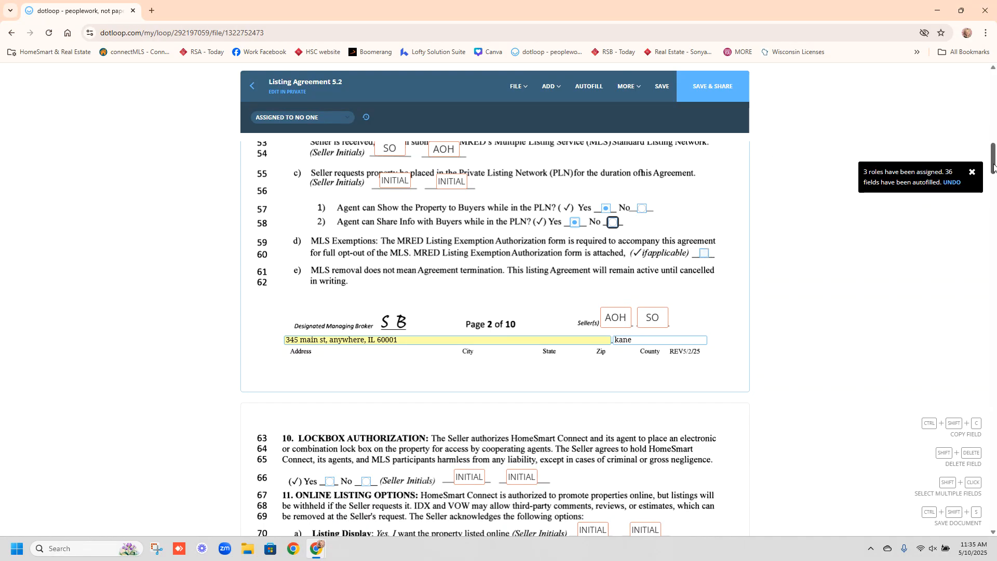
left_click_drag(994, 166, 993, 202)
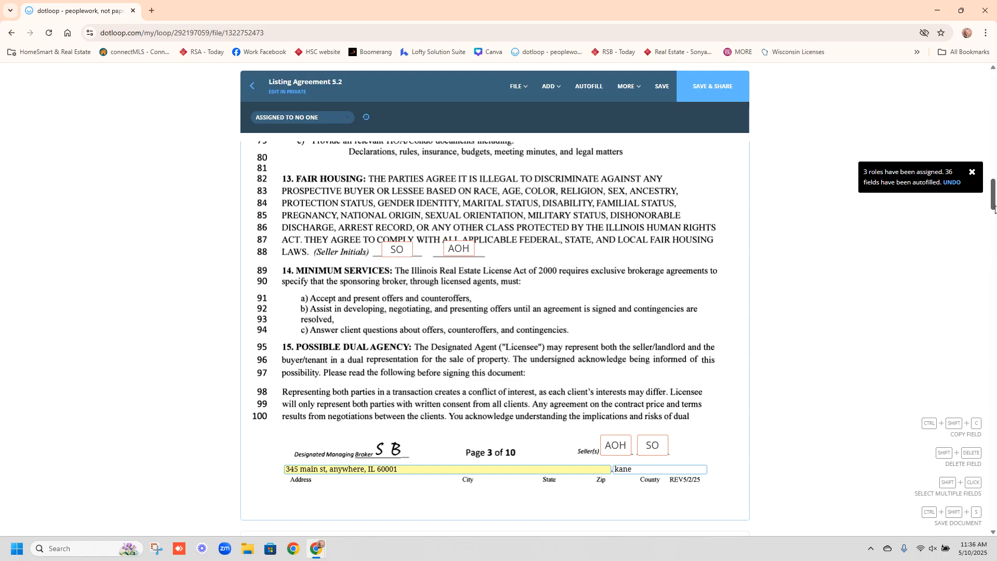
left_click_drag(994, 207, 993, 252)
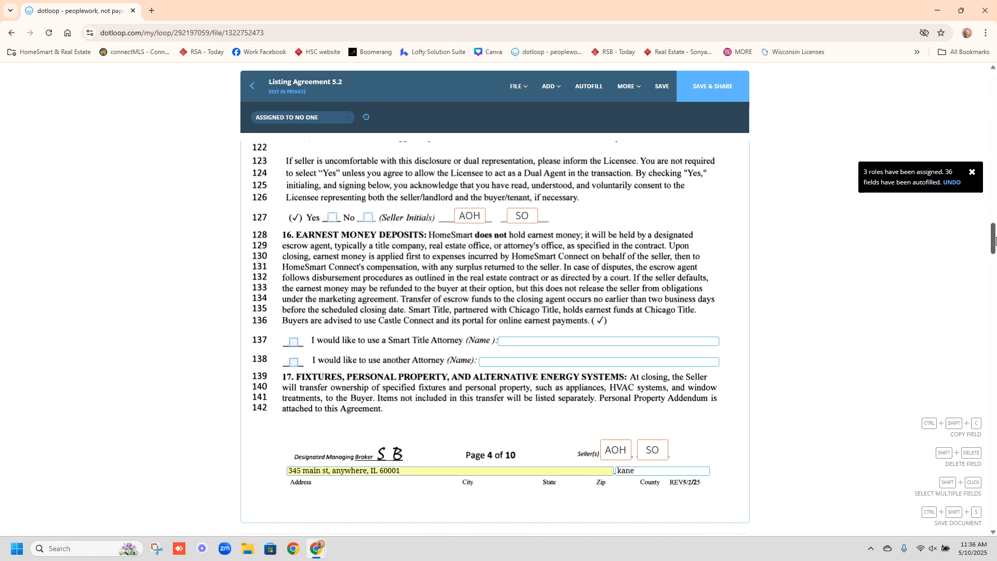
left_click_drag(994, 241, 993, 303)
left_click_drag(994, 305, 995, 366)
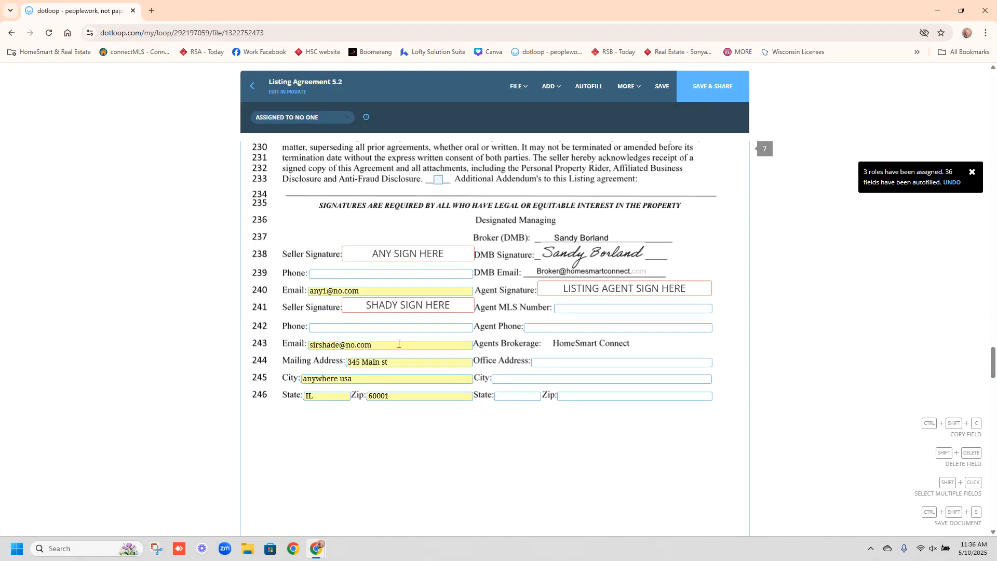
left_click(362, 272)
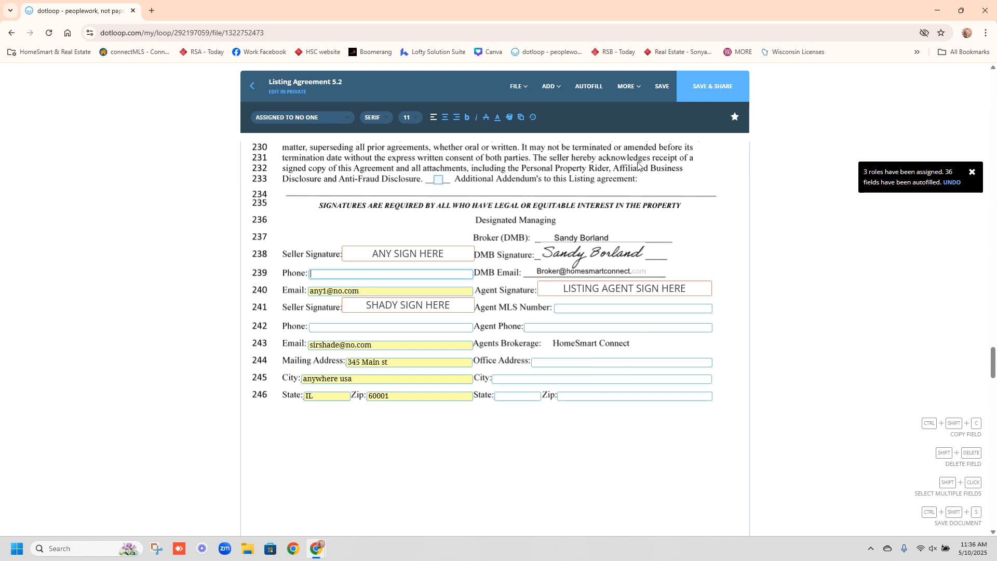
- Save Listing Agreement 5.2, return to the loop, and open Property Disclosures
left_click(660, 83)
left_click(253, 86)
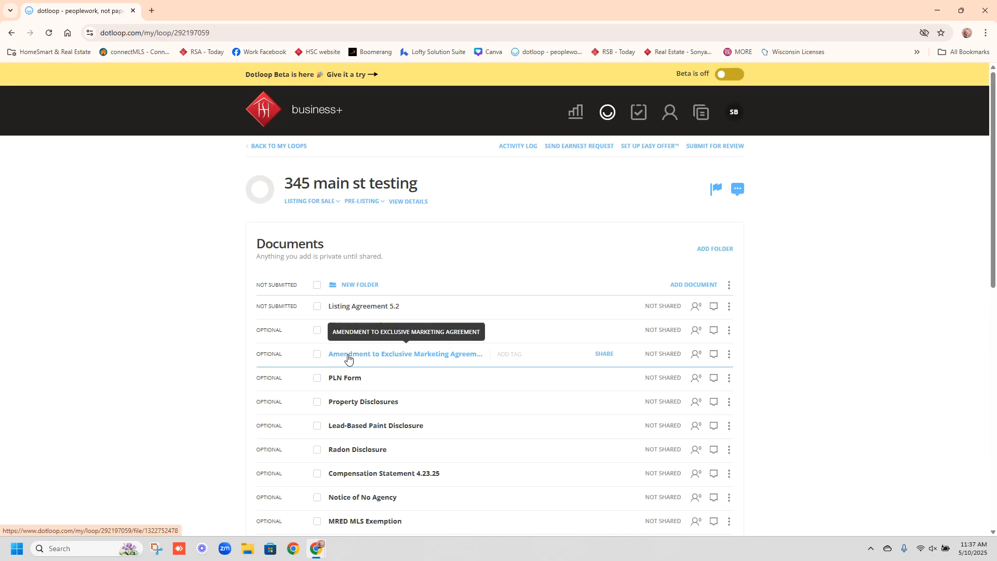
left_click(354, 402)
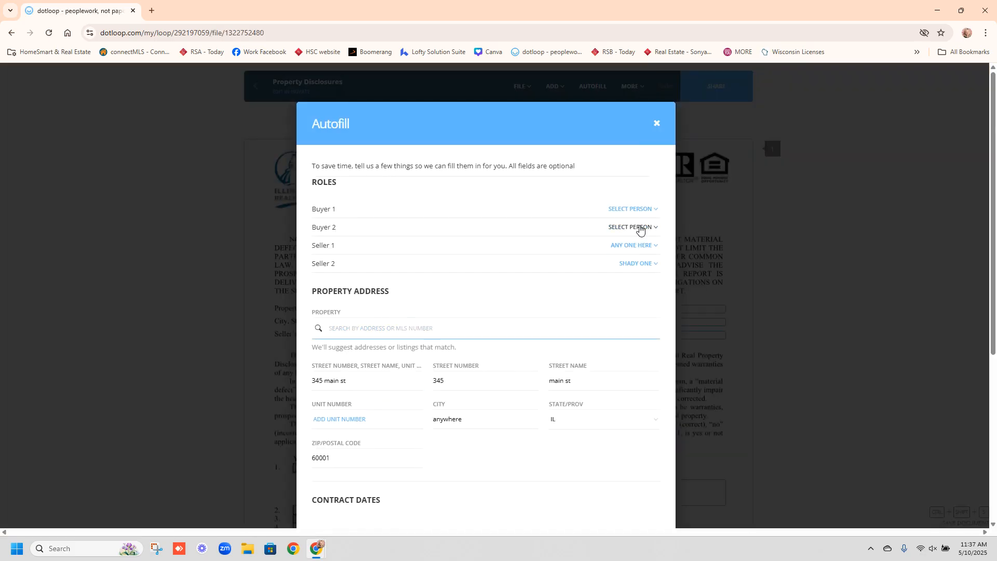
- Set Buyer 1 to NO ONE, autofill Property Disclosures with 345 main st and the sellers, and save
left_click(642, 210)
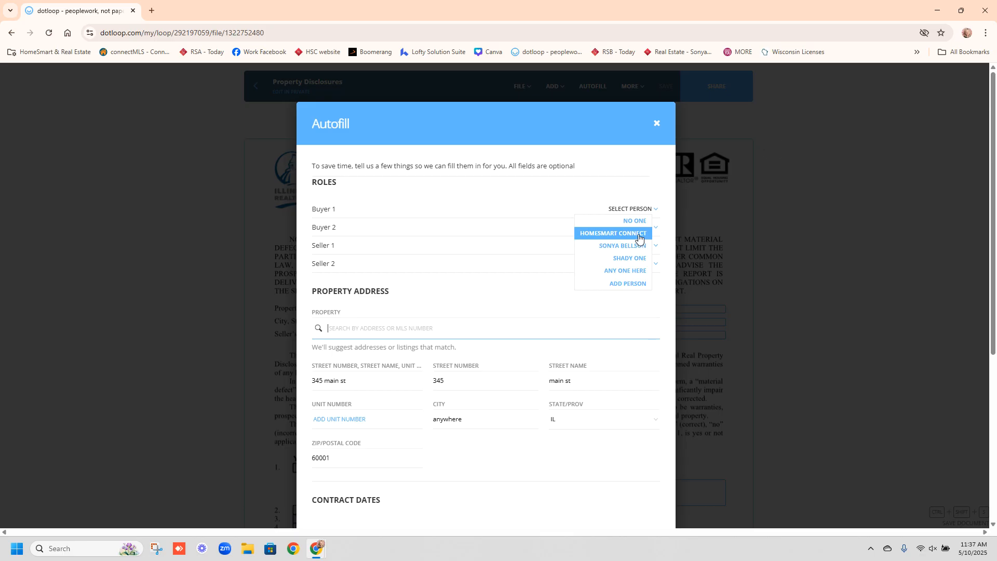
left_click(638, 259)
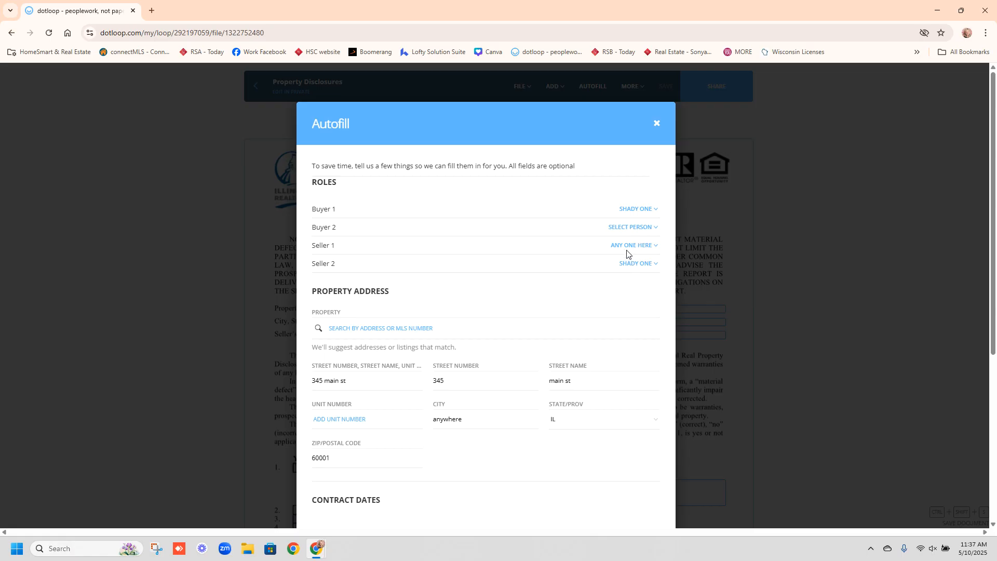
left_click(652, 211)
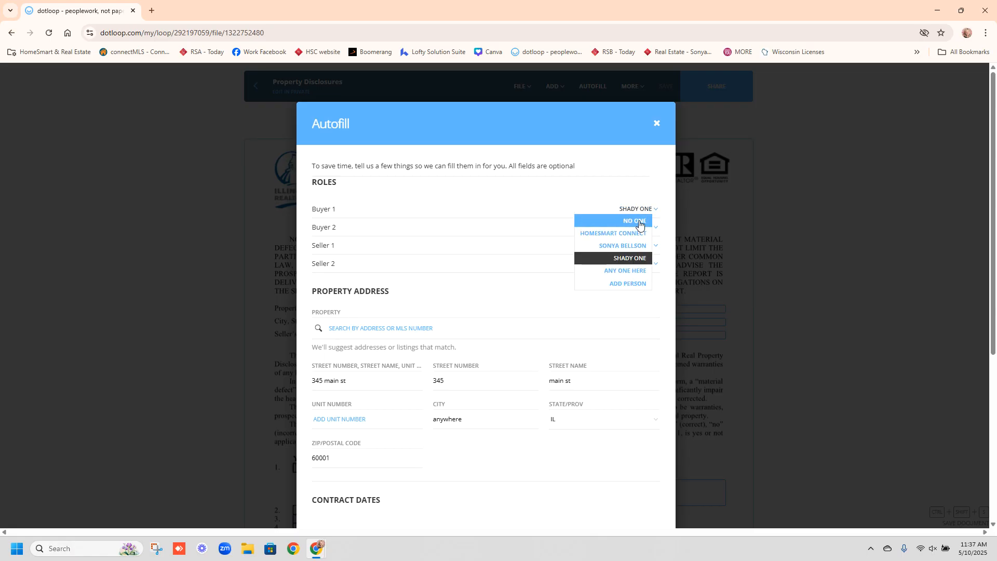
left_click(639, 221)
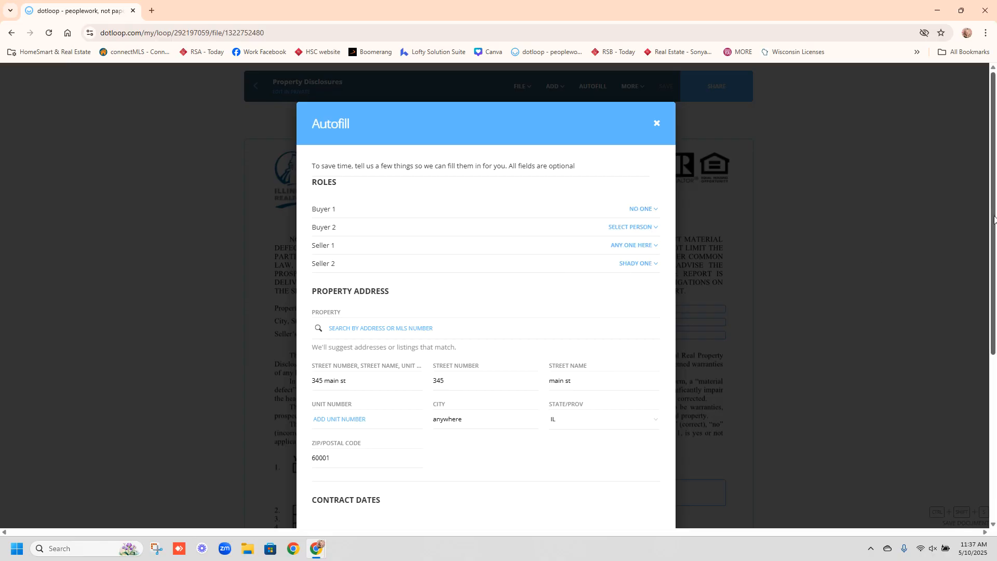
scroll(995, 239, "down", 1)
left_click_drag(995, 238, 979, 403)
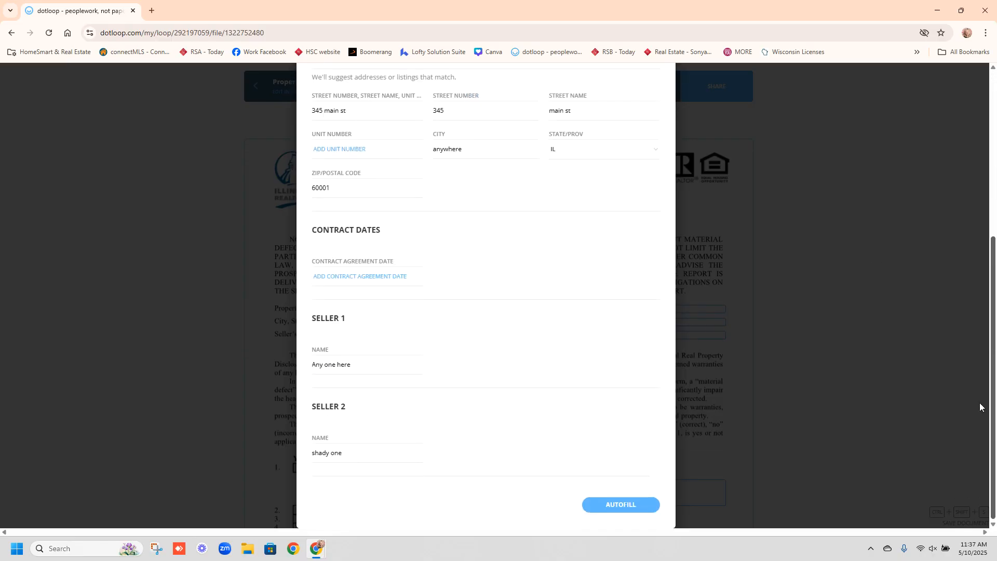
left_click(590, 509)
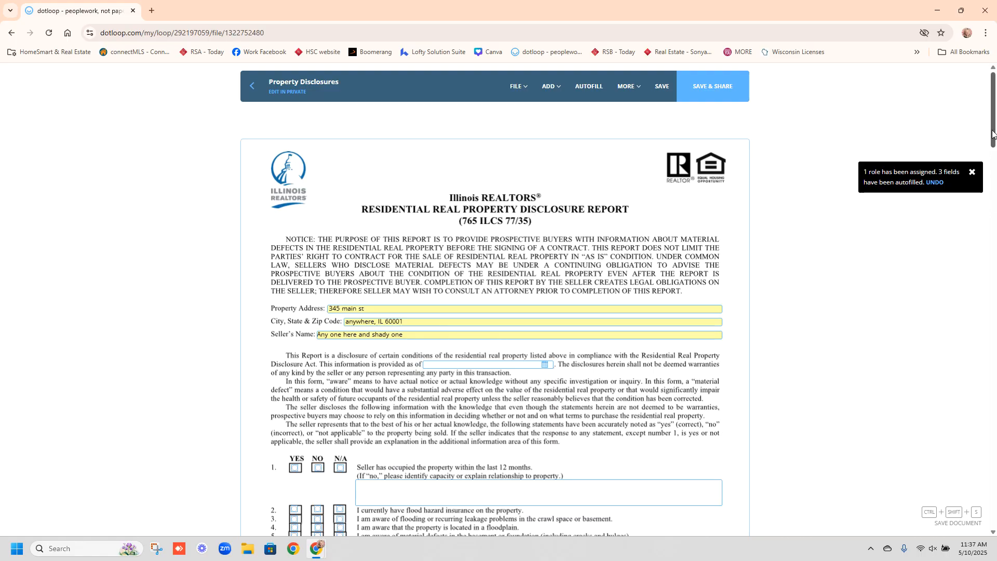
mouse_move(993, 132)
left_mouse_down()
mouse_move(993, 294)
mouse_move(974, 65)
left_mouse_up()
left_click(662, 86)
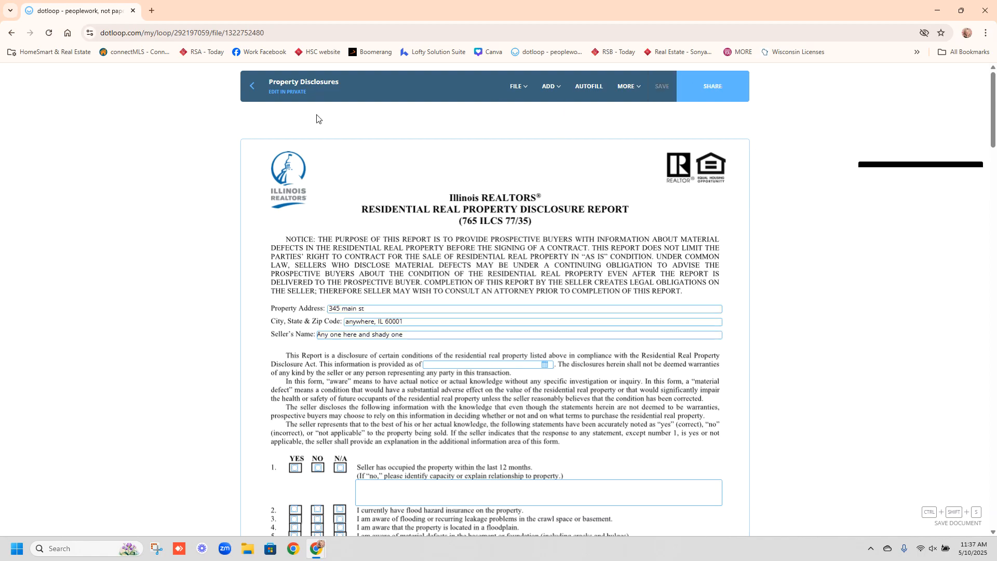
- Open the Lead-Based Paint Disclosure and autofill it with the loop details
left_click(252, 85)
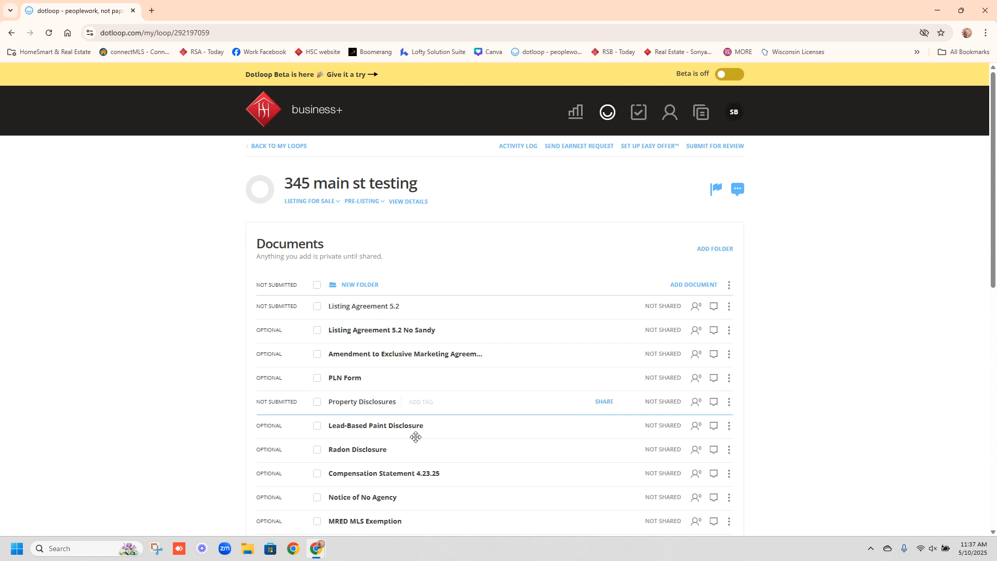
left_click(396, 426)
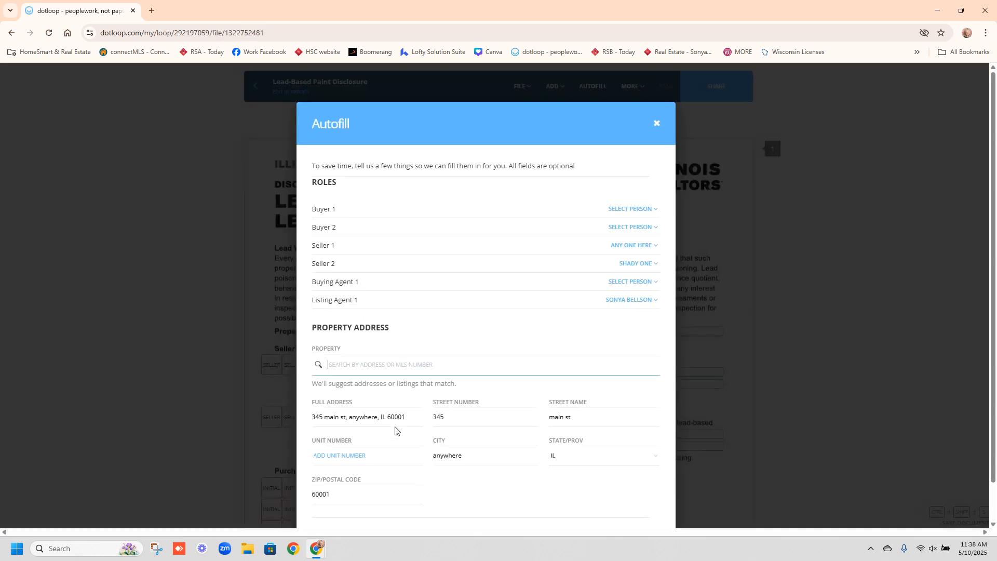
scroll(987, 342, "down", 1)
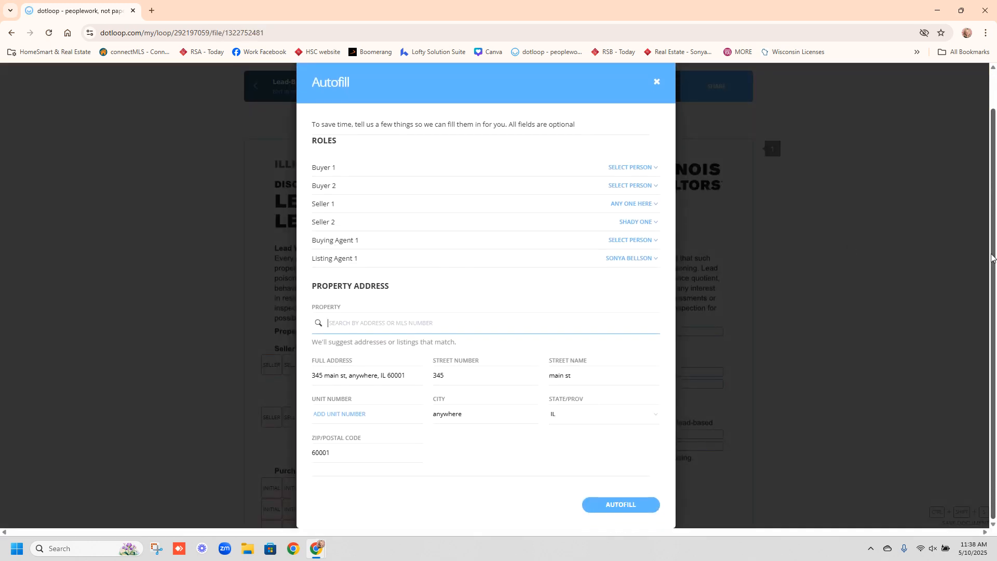
left_click(612, 507)
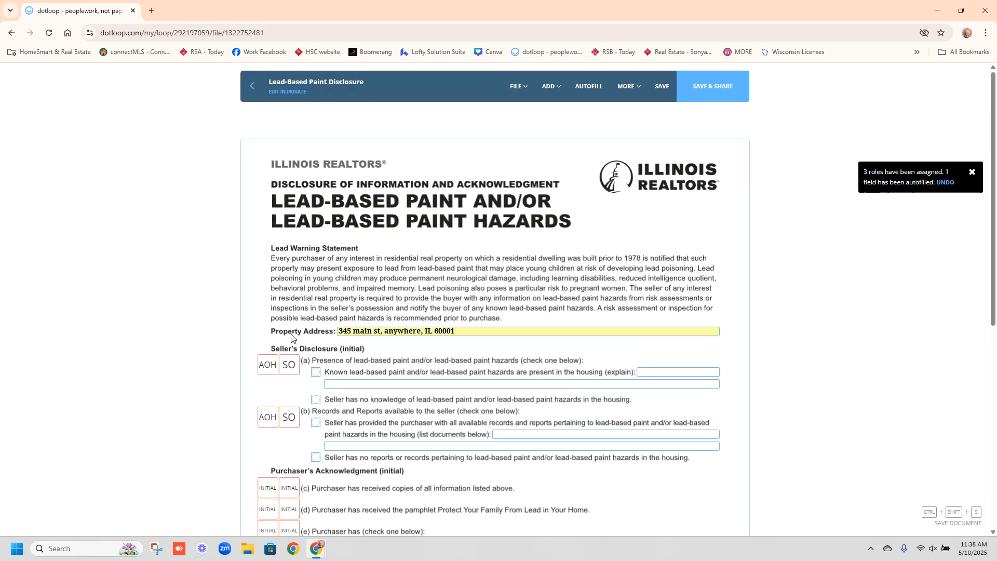
- Mark that the seller has no knowledge of lead paint and no reports or records
left_click(316, 399)
left_click(316, 457)
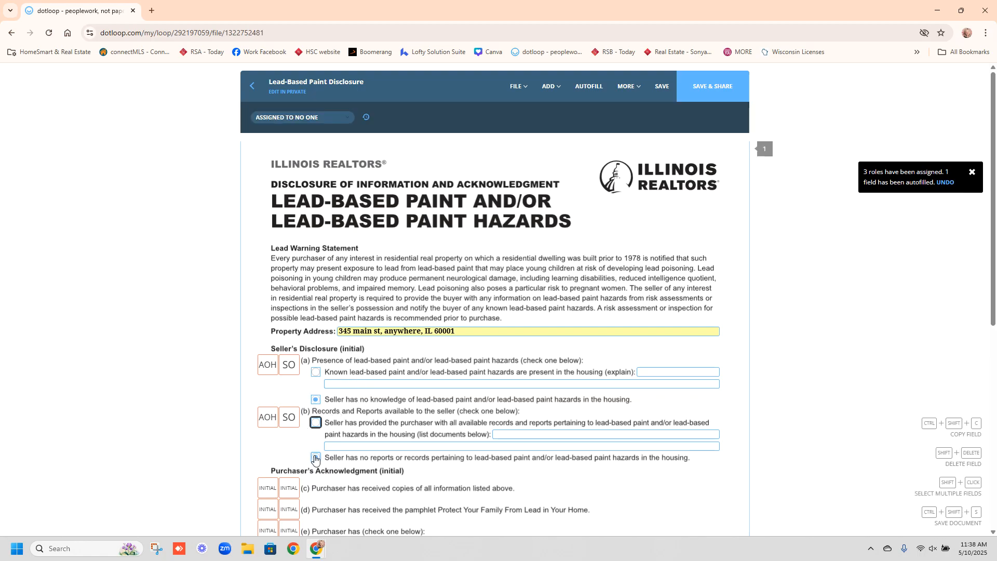
left_click_drag(993, 119, 993, 239)
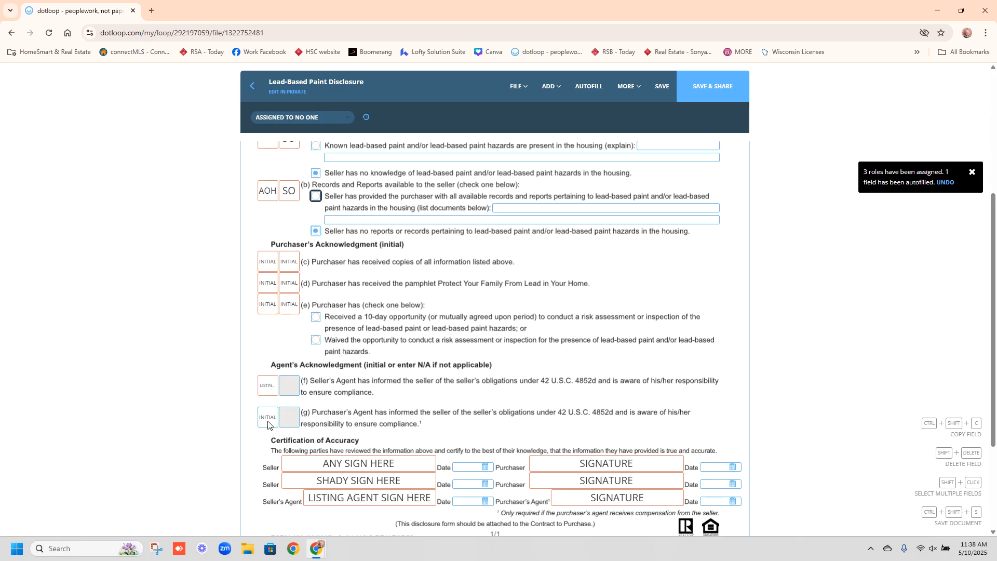
- Review the seller's and purchaser's agent initial field assignments, then save the disclosure
left_click(264, 390)
left_click(291, 119)
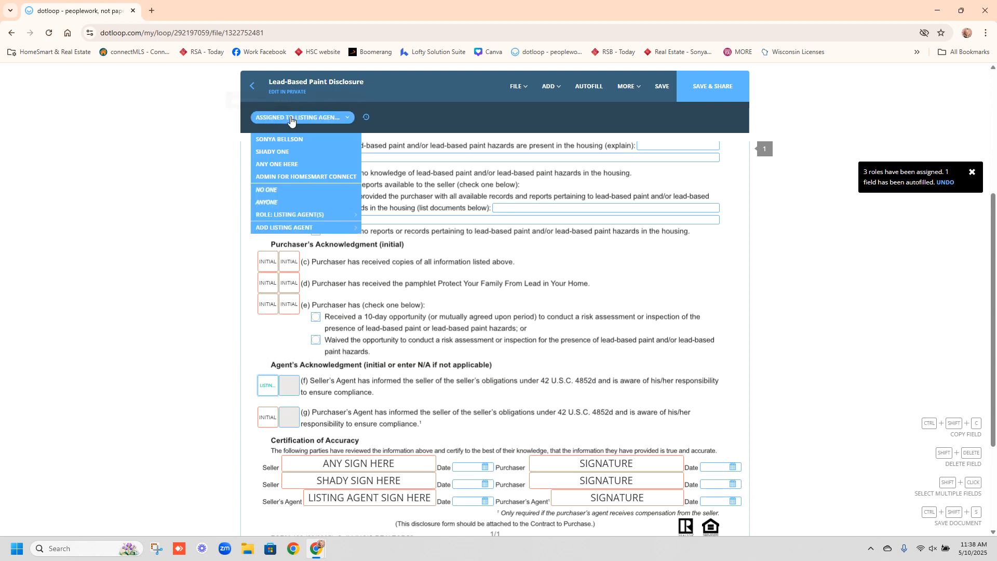
left_click(268, 418)
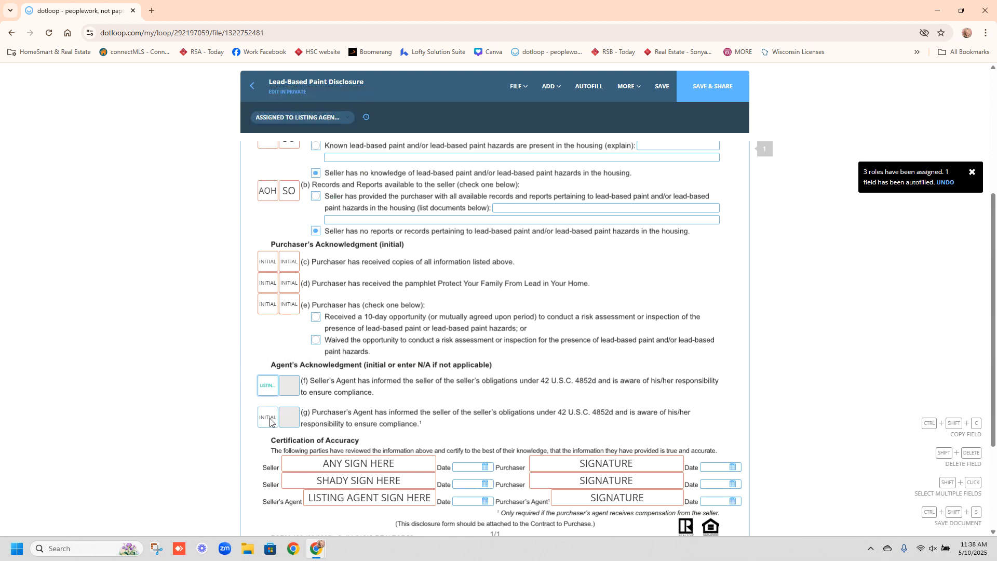
left_click(266, 390)
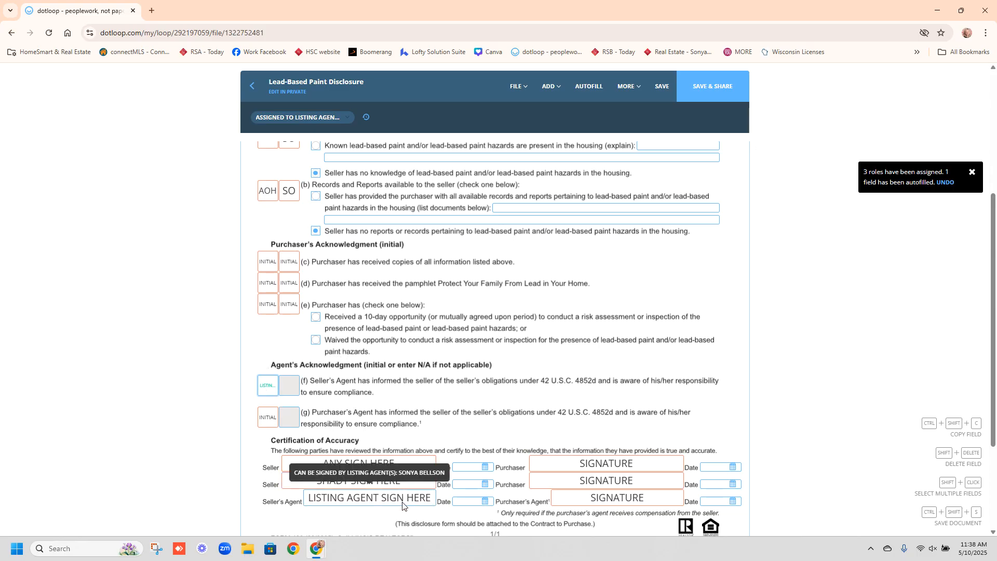
left_click(664, 89)
- Open the Radon Disclosure and autofill it with the loop's roles and address
left_click(252, 86)
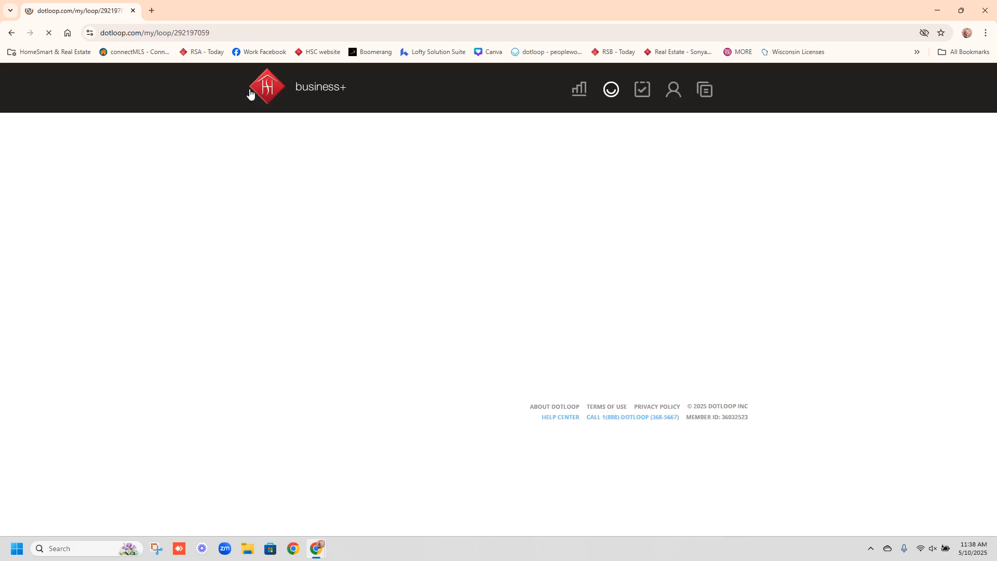
left_click(371, 456)
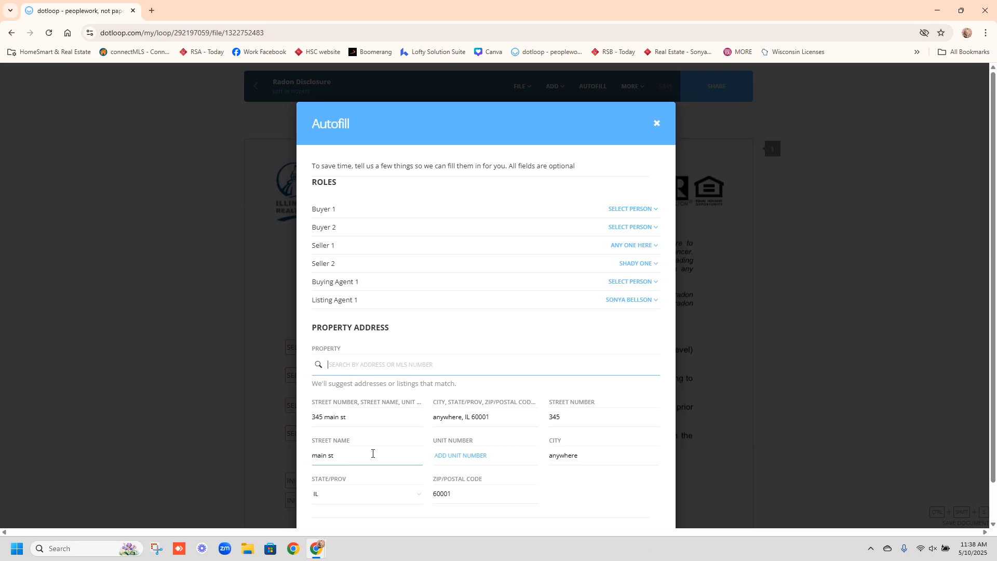
scroll(609, 516, "down", 1)
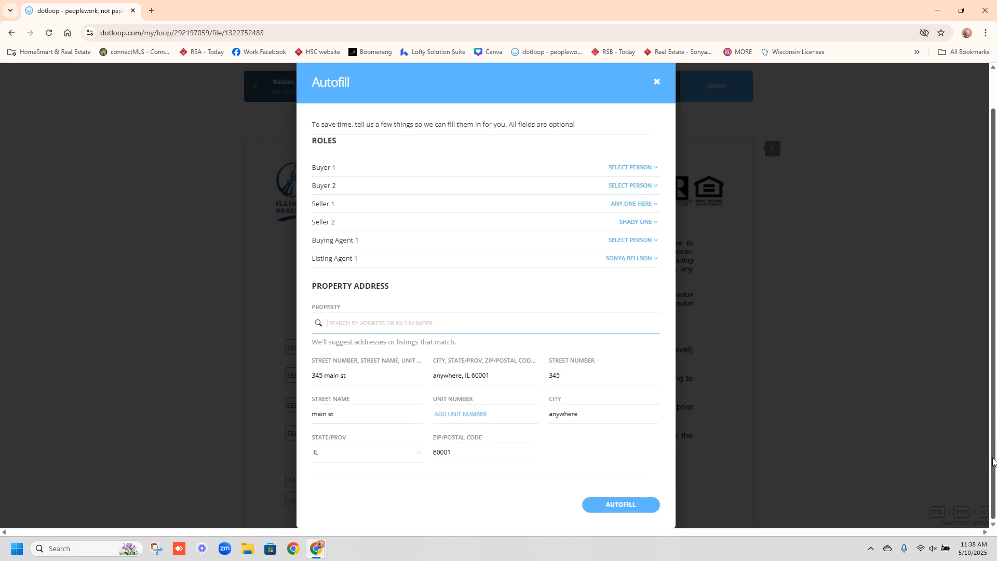
left_click(610, 514)
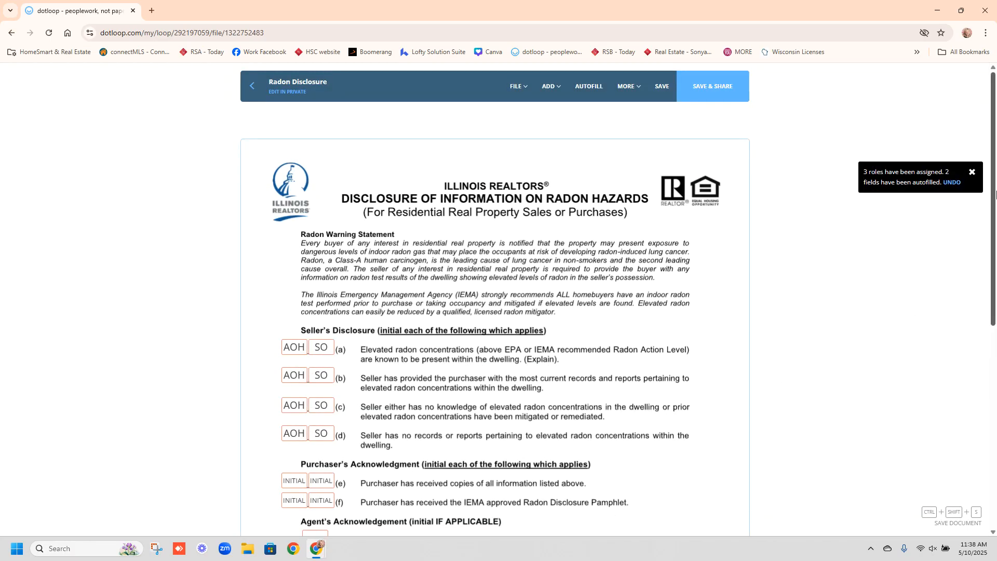
- Check the listing agent signature assignment, save the Radon Disclosure, and return to the documents list
scroll(995, 194, "down", 5)
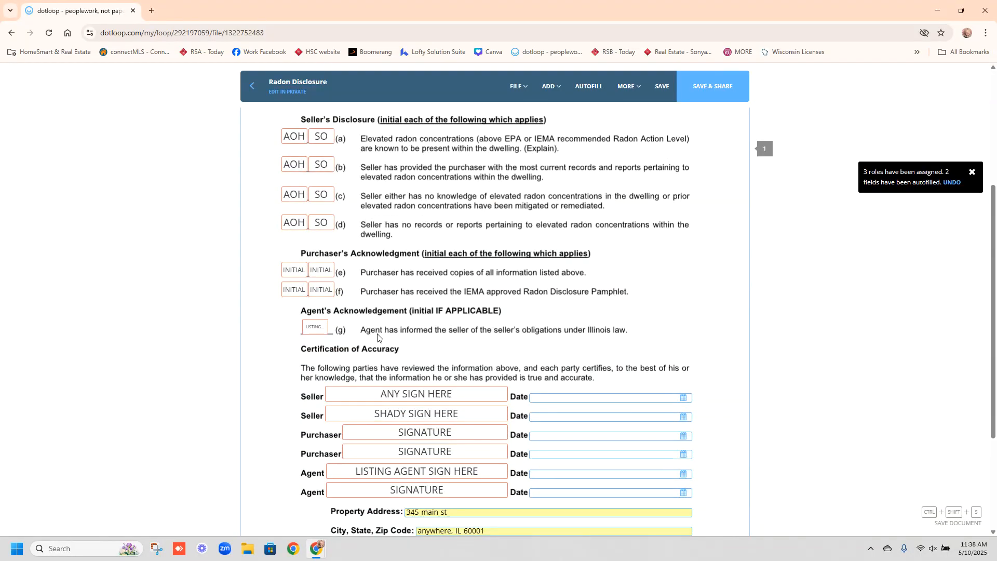
left_click(434, 481)
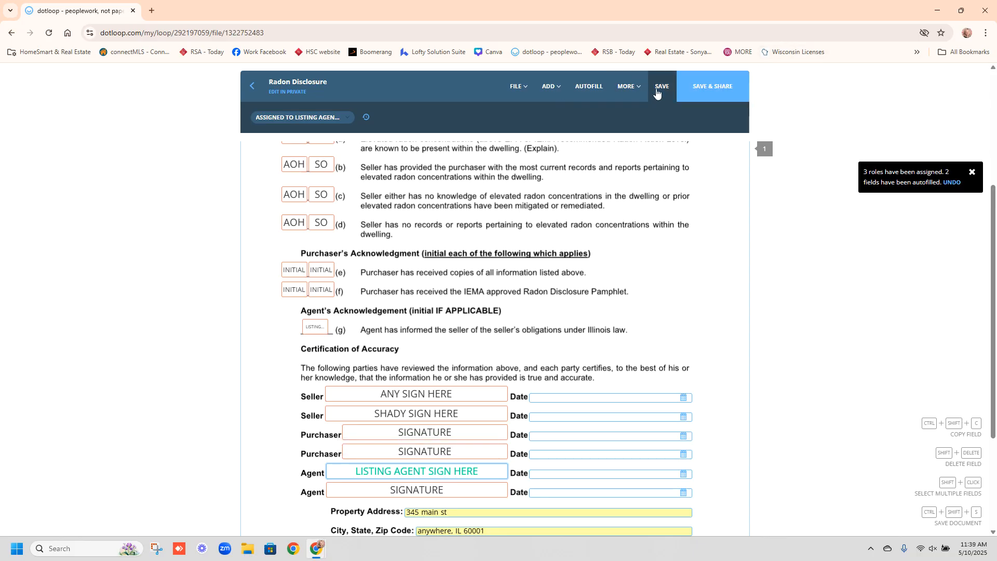
left_click(660, 87)
left_click(251, 87)
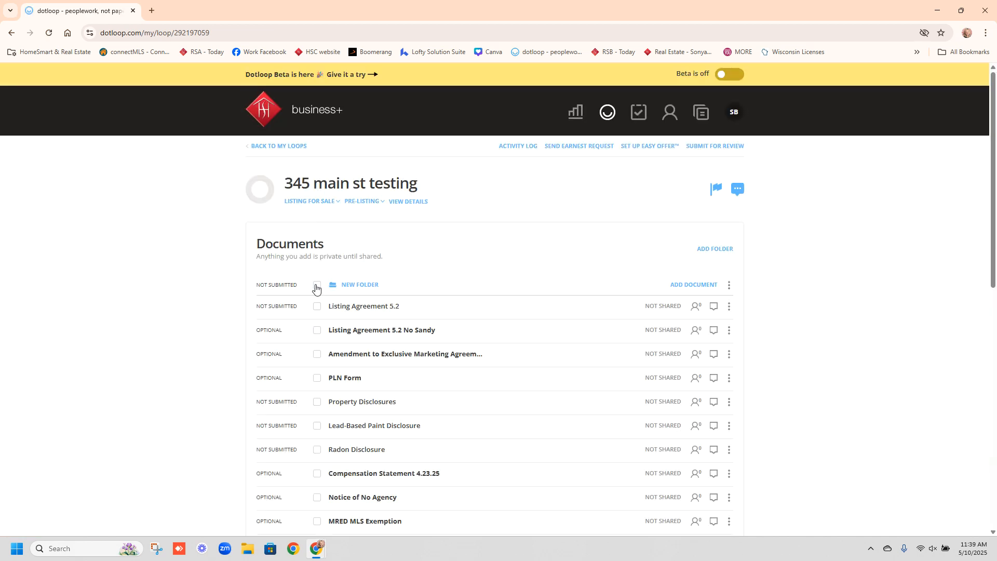
- Select Listing Agreement 5.2, Property Disclosures, Sellers Property Disclosure Act and Radon Testing brochures, then share them
left_click(316, 306)
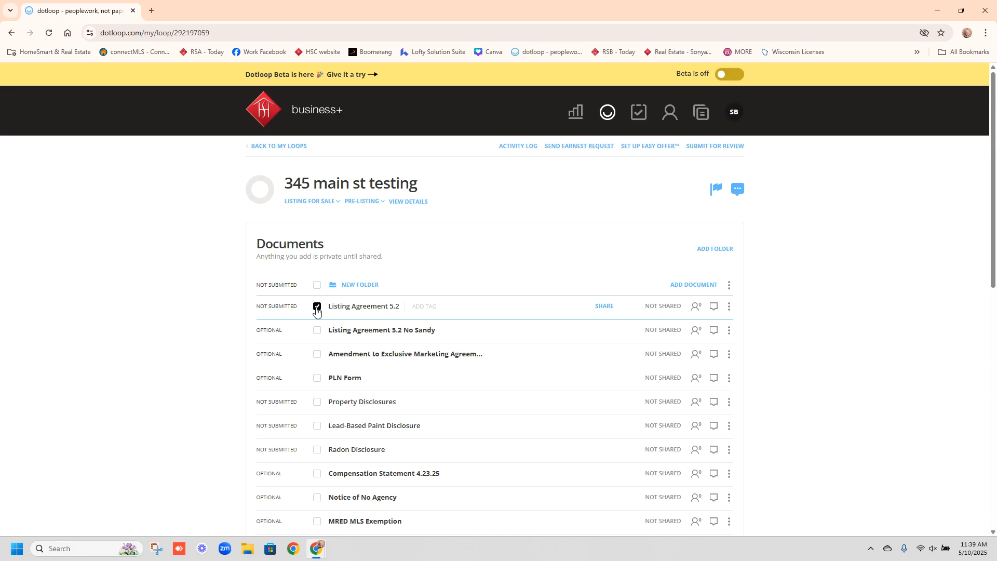
left_click(316, 403)
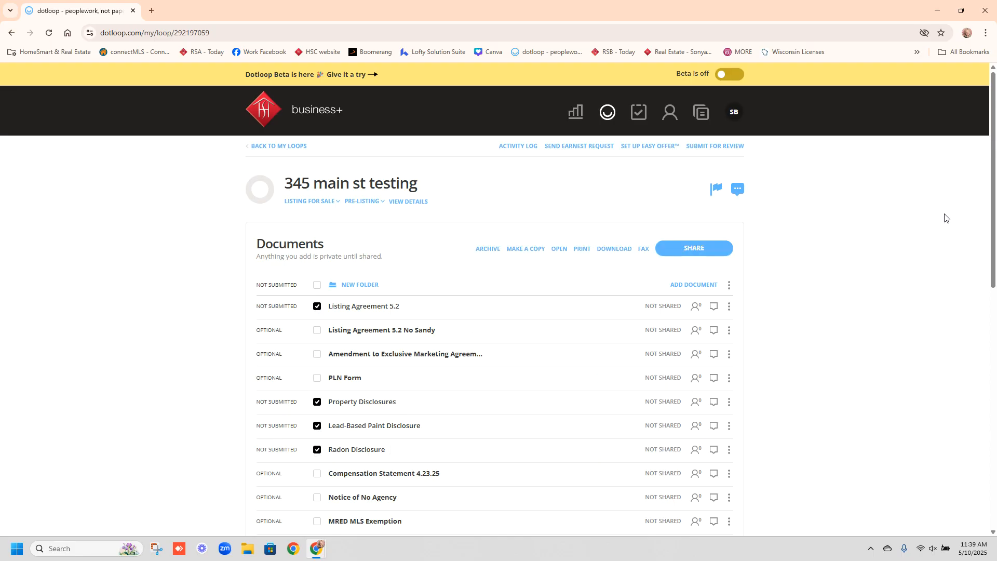
left_click_drag(993, 198, 994, 296)
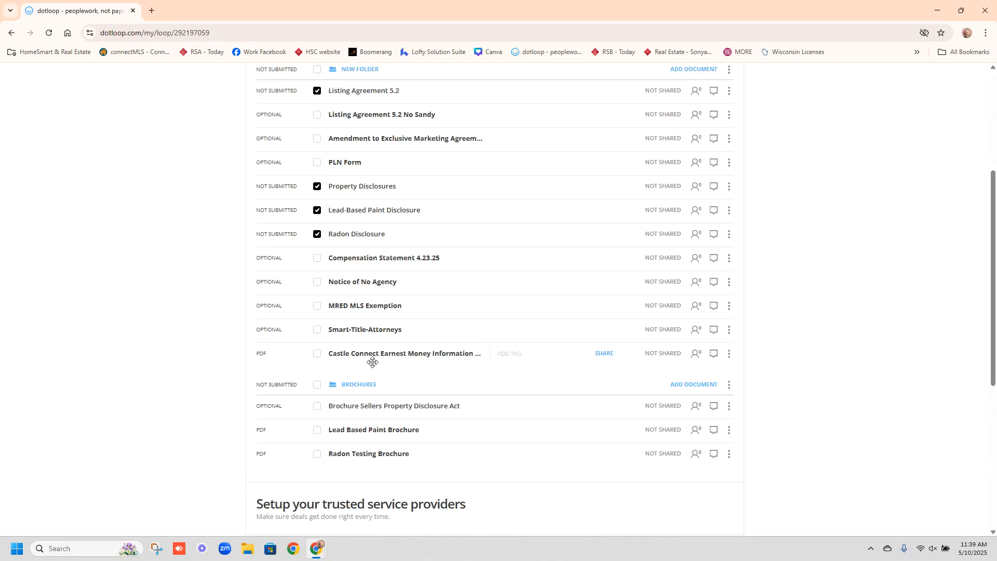
left_click(317, 406)
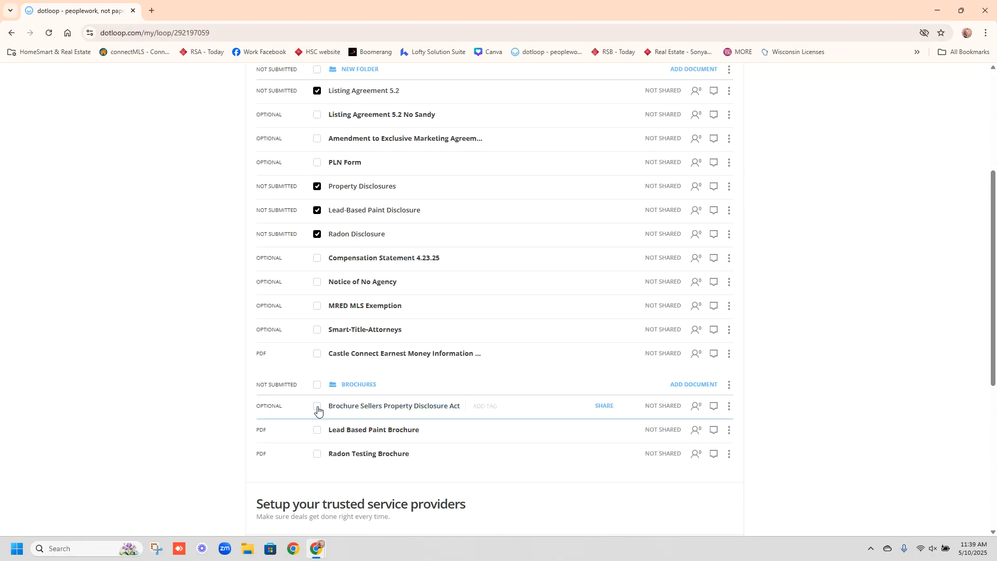
left_click(317, 456)
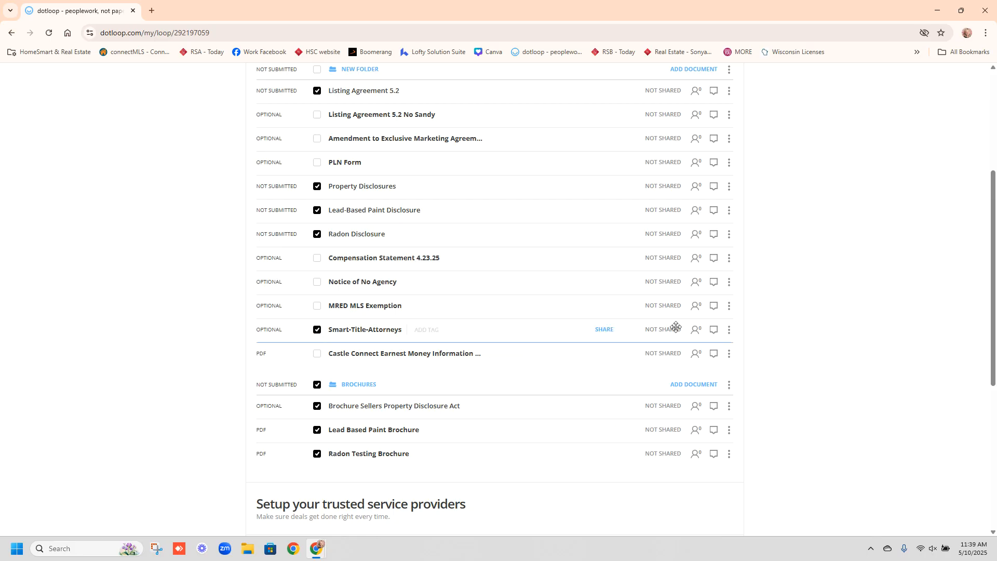
left_click_drag(996, 280, 984, 150)
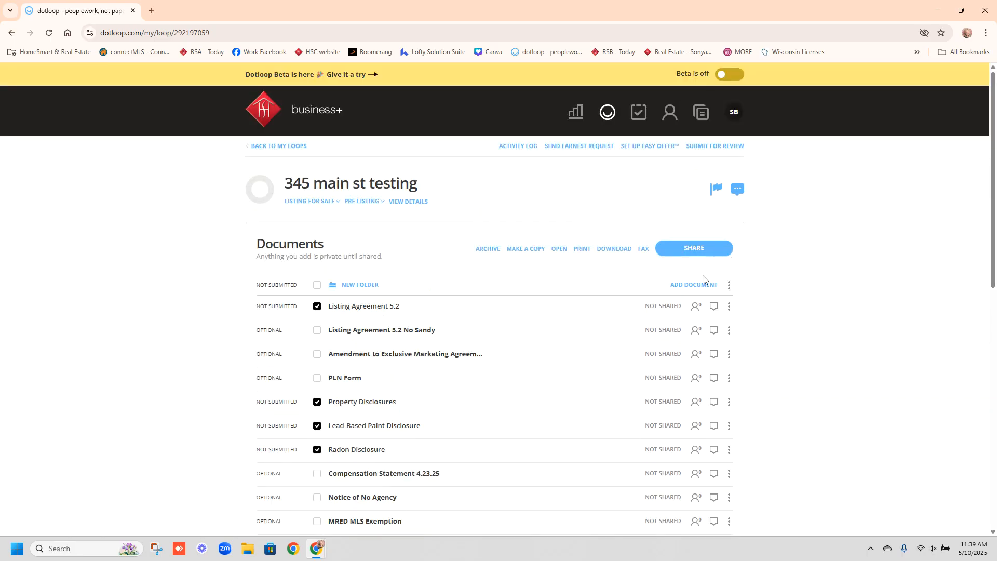
left_click(677, 250)
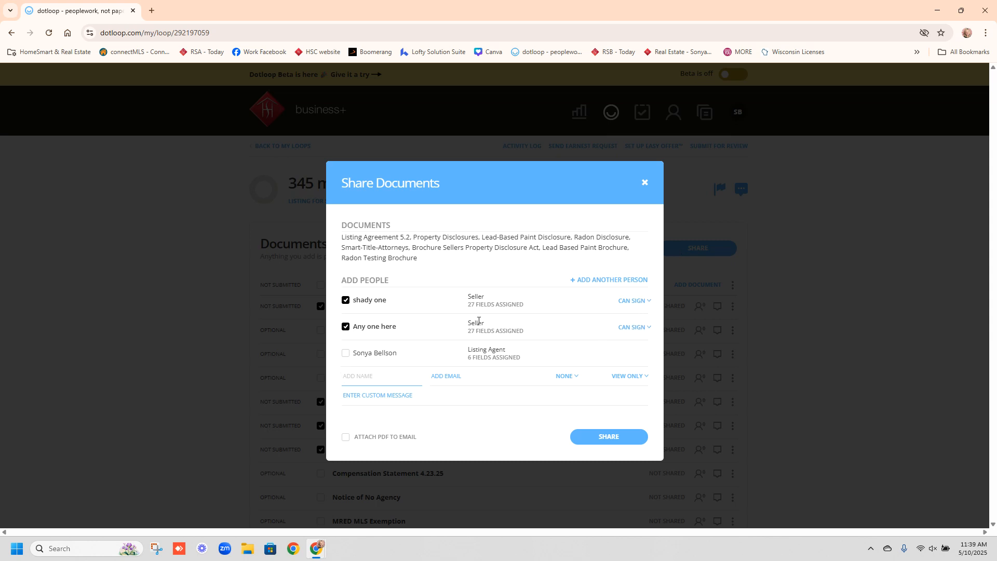
left_click(354, 401)
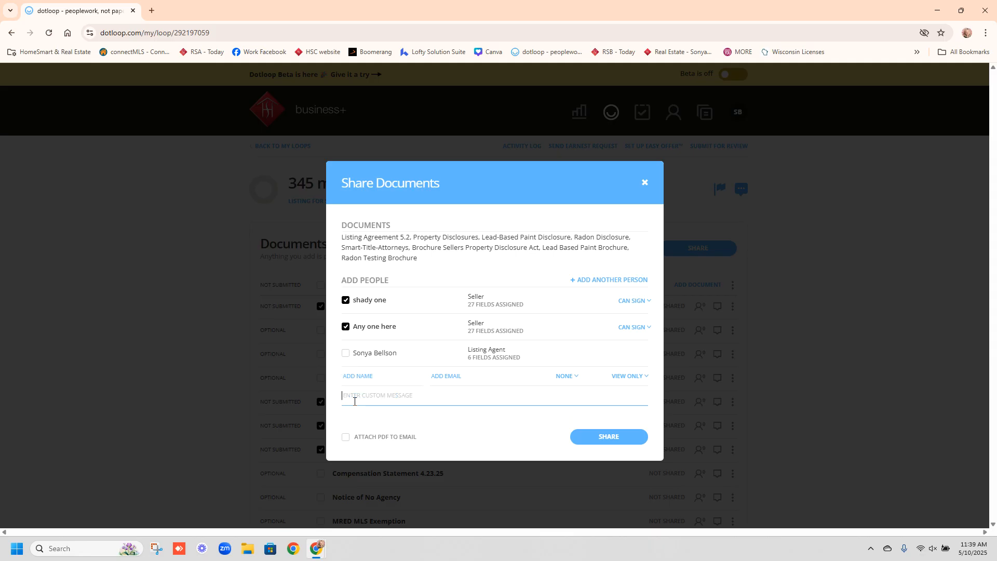
type("PLease sign t")
type("hese documents for your listing. Call")
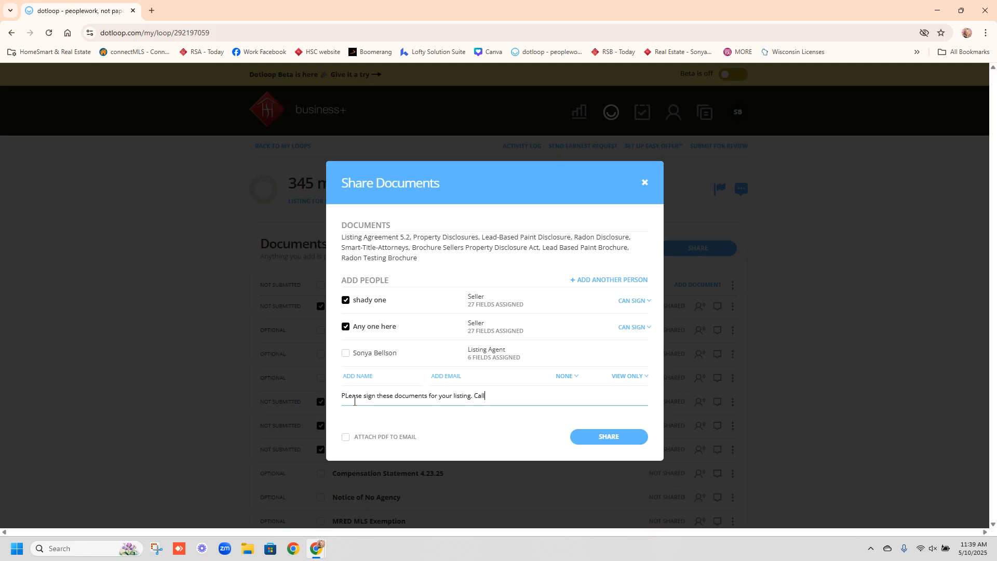
type(" me with any questions. Sonya")
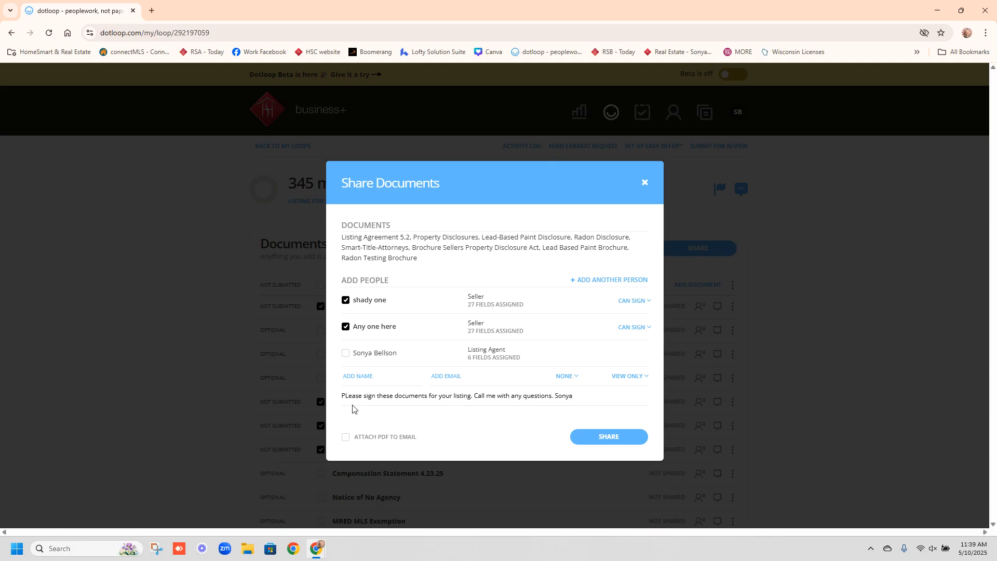
left_click(348, 393)
key("Delete")
type("l")
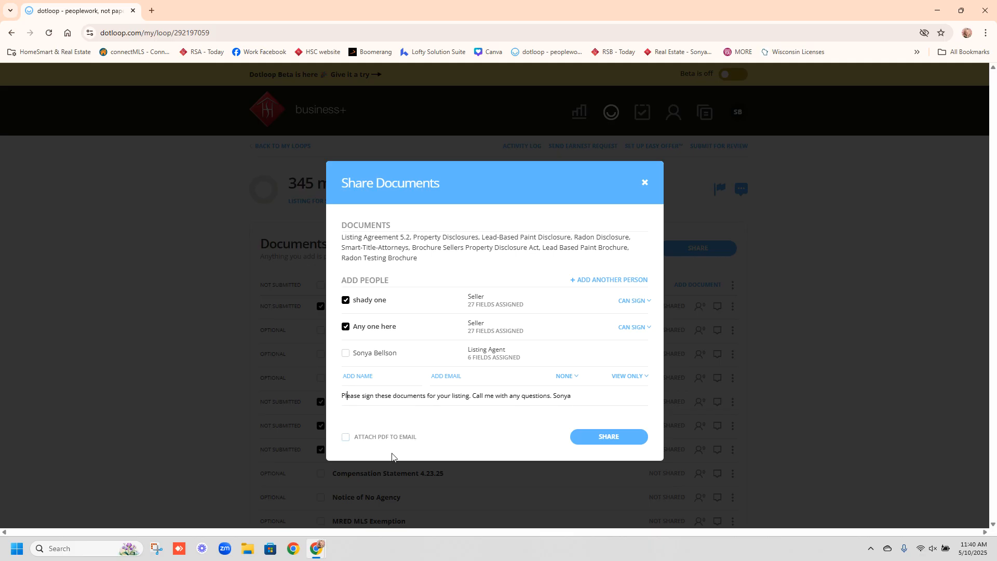
left_click(346, 439)
left_click(643, 182)
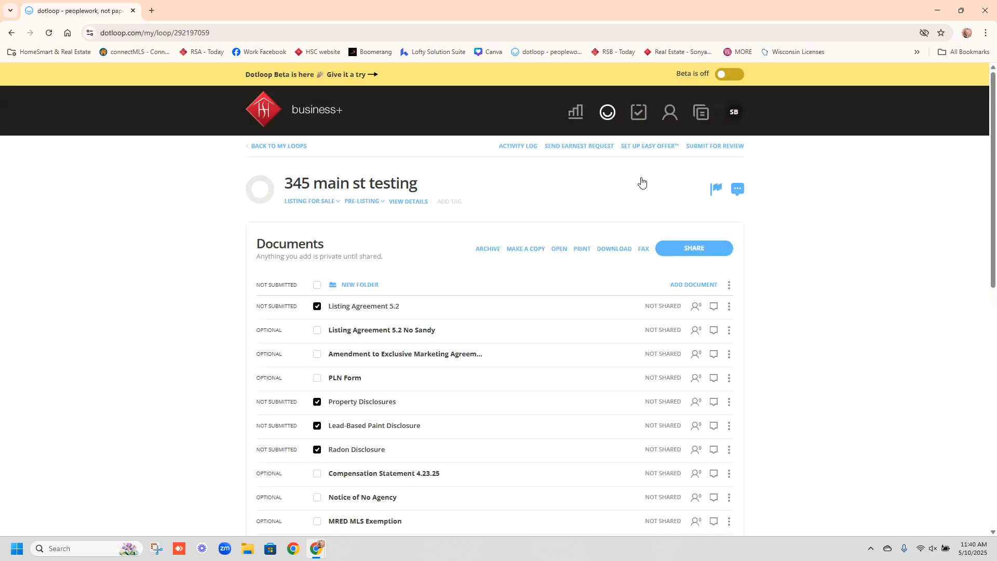